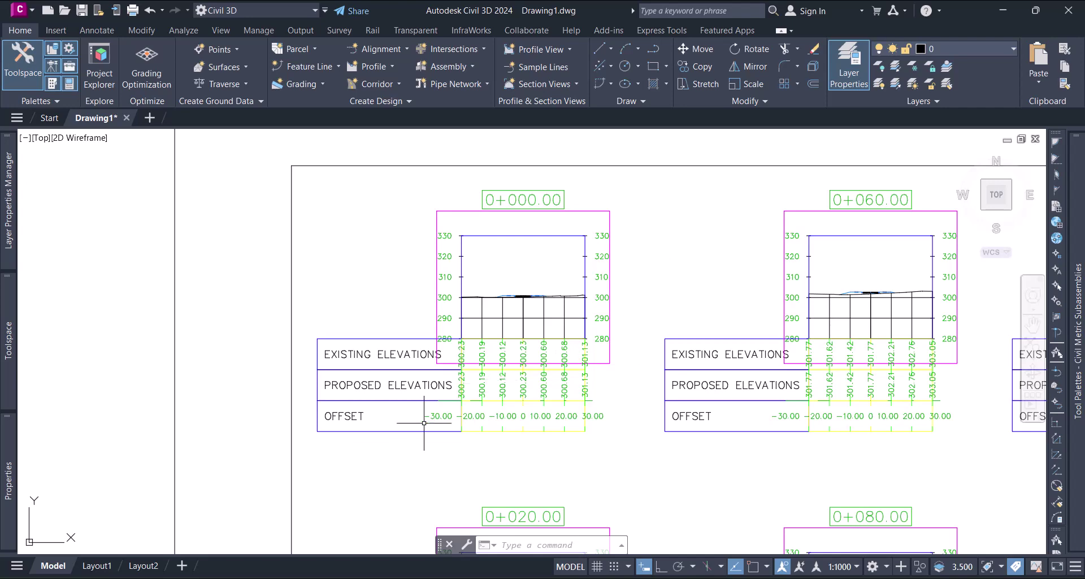
Step: Inspect the section view, its ground line and the surface section line
scroll(424, 423, "down", 3)
scroll(492, 399, "up", 3)
scroll(492, 399, "up", 2)
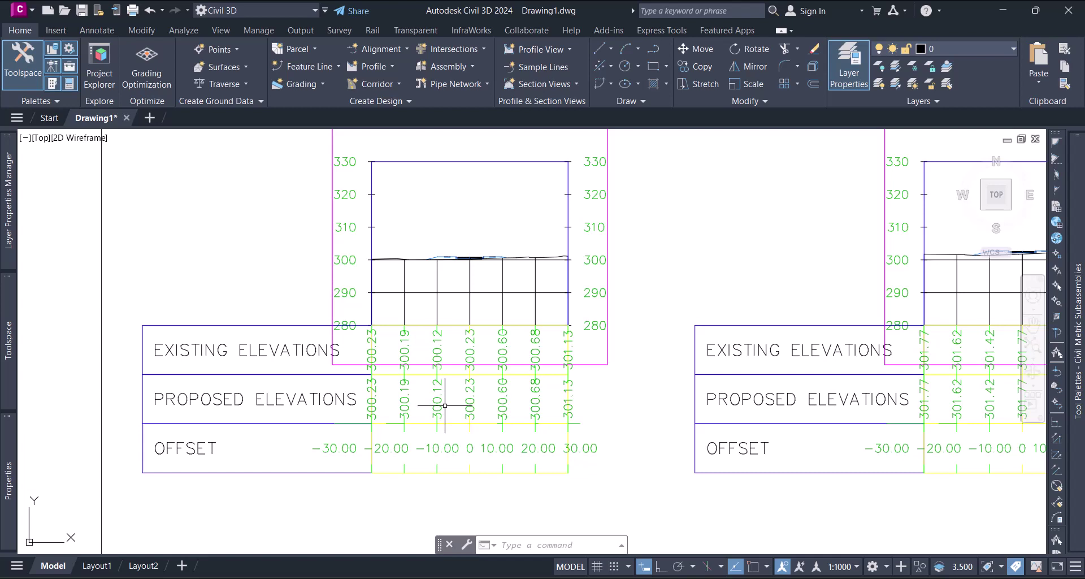
left_click(608, 308)
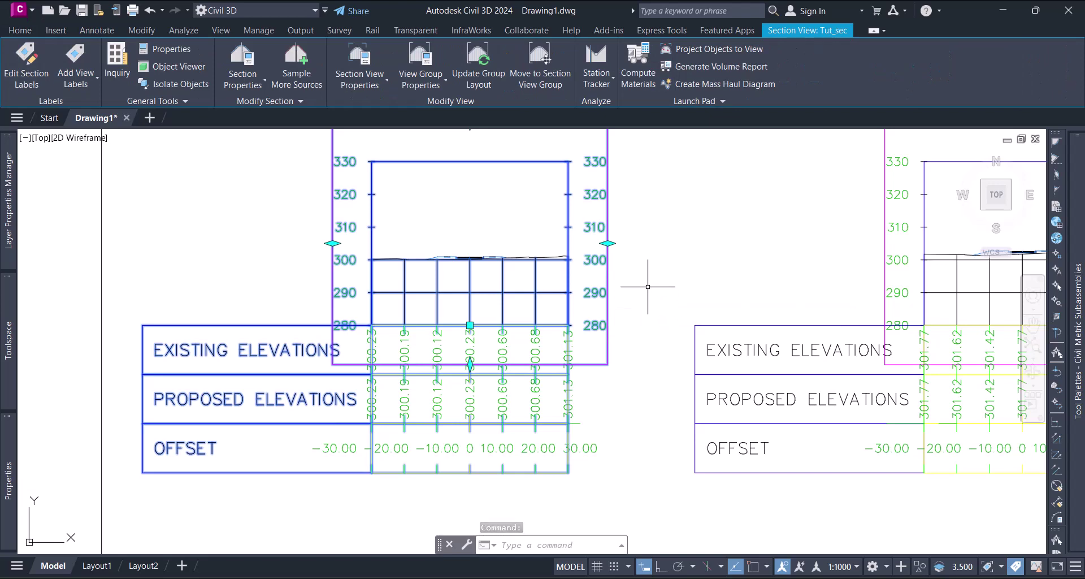
key("Escape")
scroll(466, 217, "up", 5)
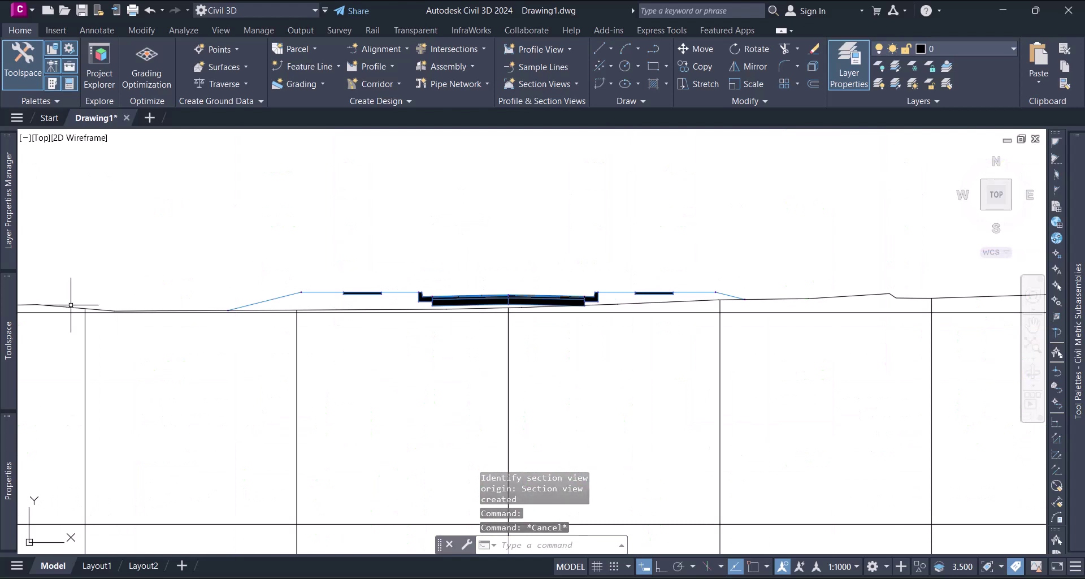
left_click(70, 305)
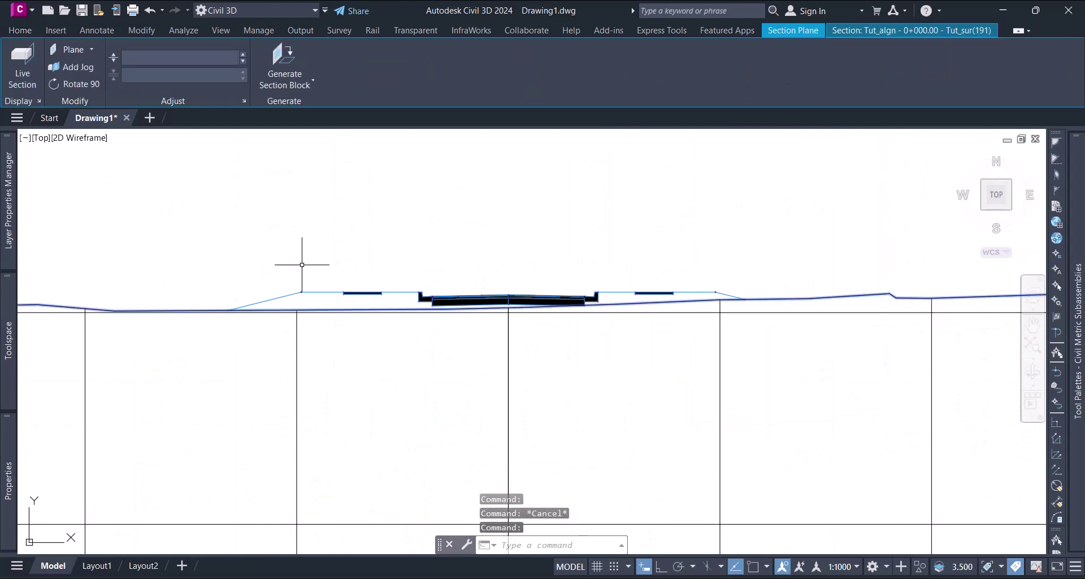
key("Escape")
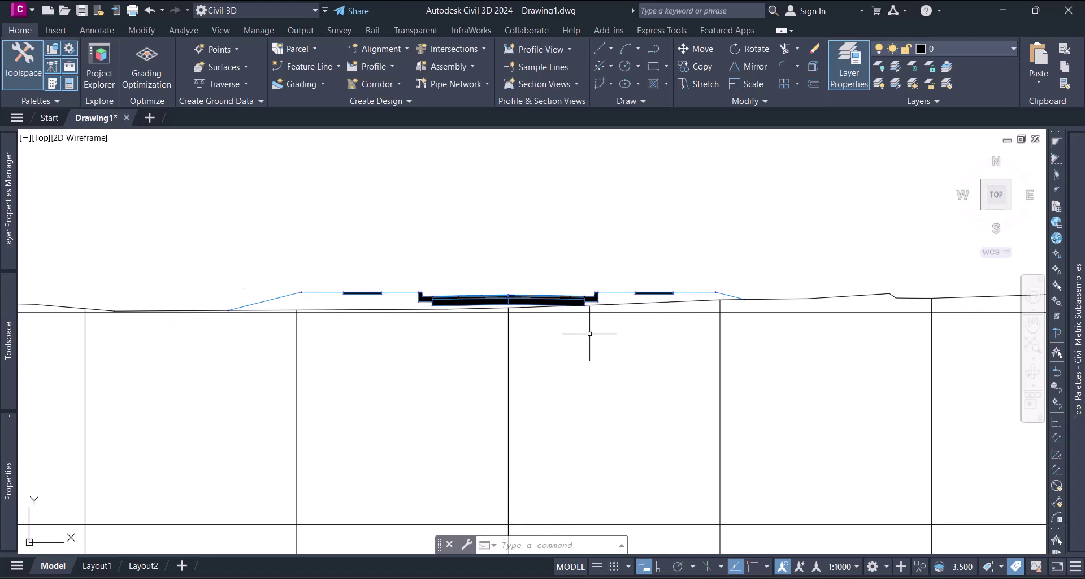
scroll(594, 331, "down", 4)
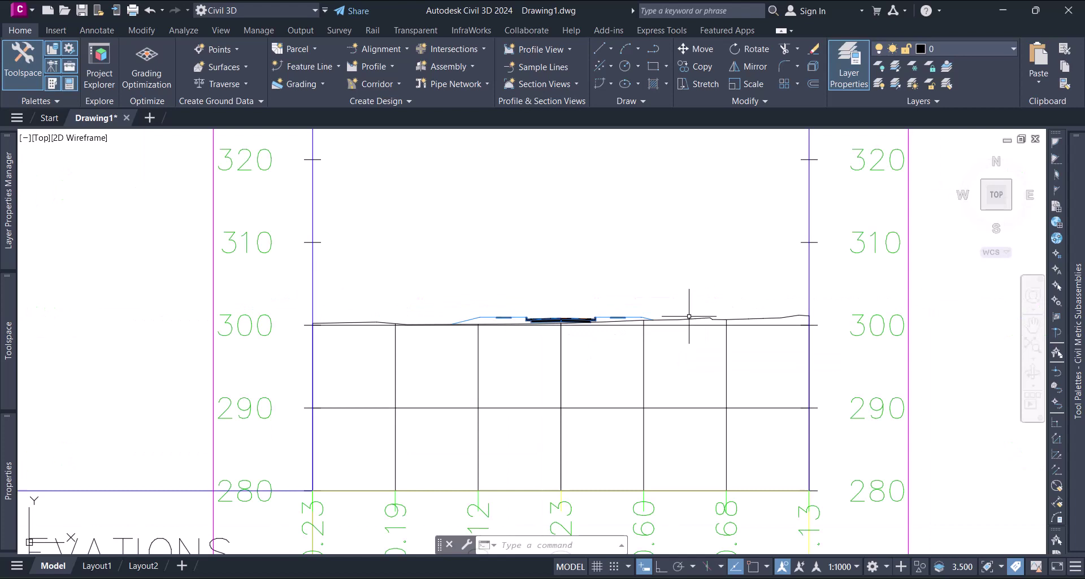
scroll(689, 317, "up", 3)
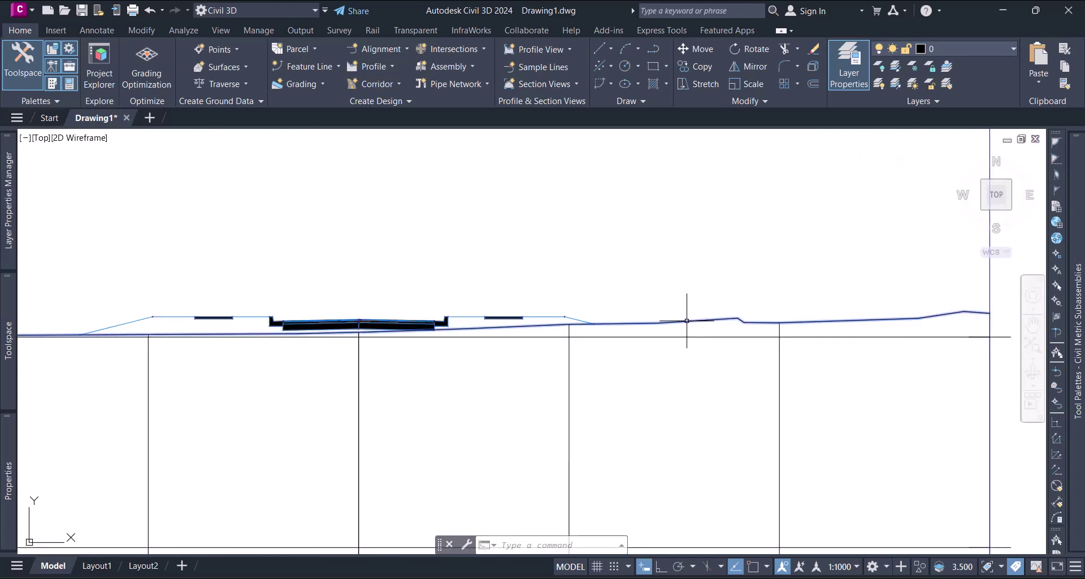
left_click(648, 325)
key("Escape")
key("Escape")
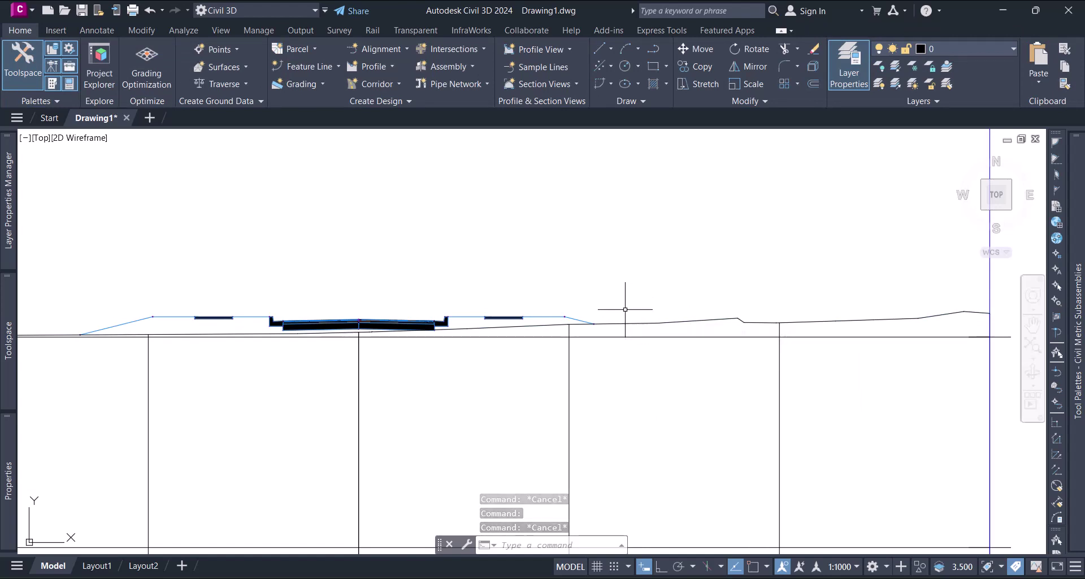
Step: Expand Corridors in Prospector and select the Tut_cor corridor
scroll(621, 311, "down", 6)
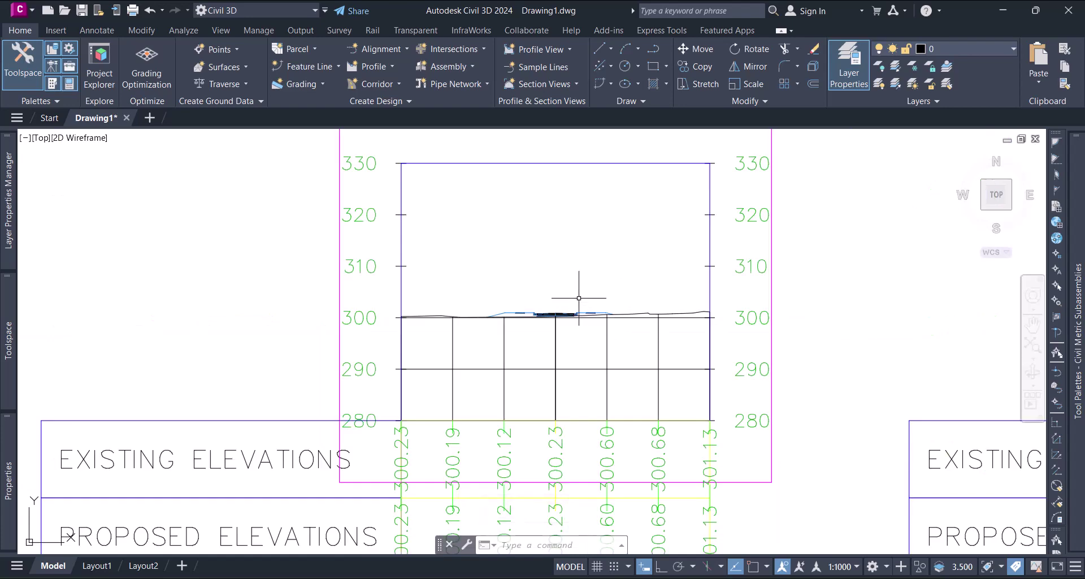
scroll(578, 299, "down", 10)
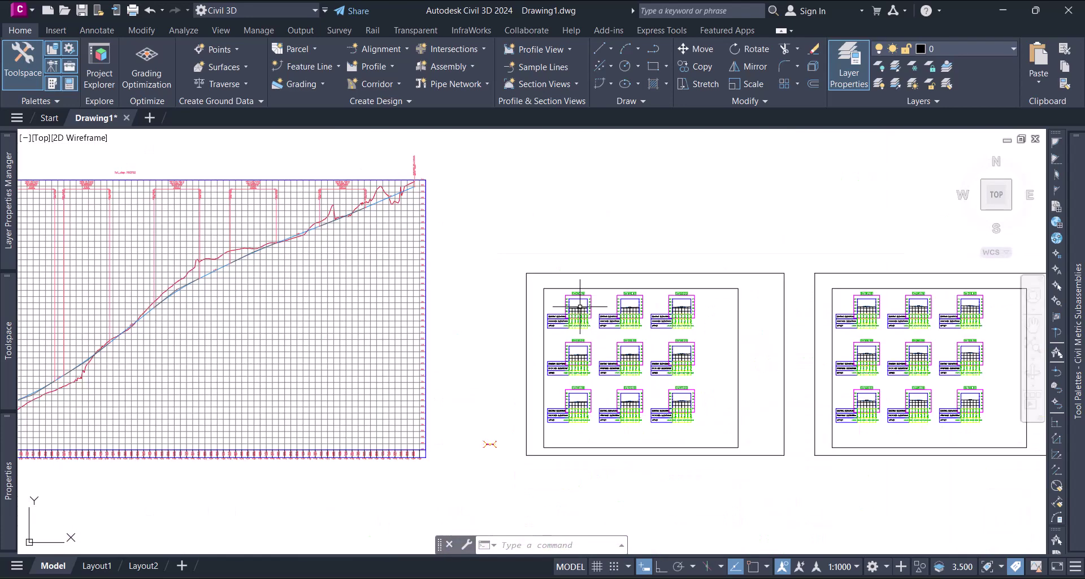
scroll(580, 307, "down", 4)
scroll(238, 404, "up", 5)
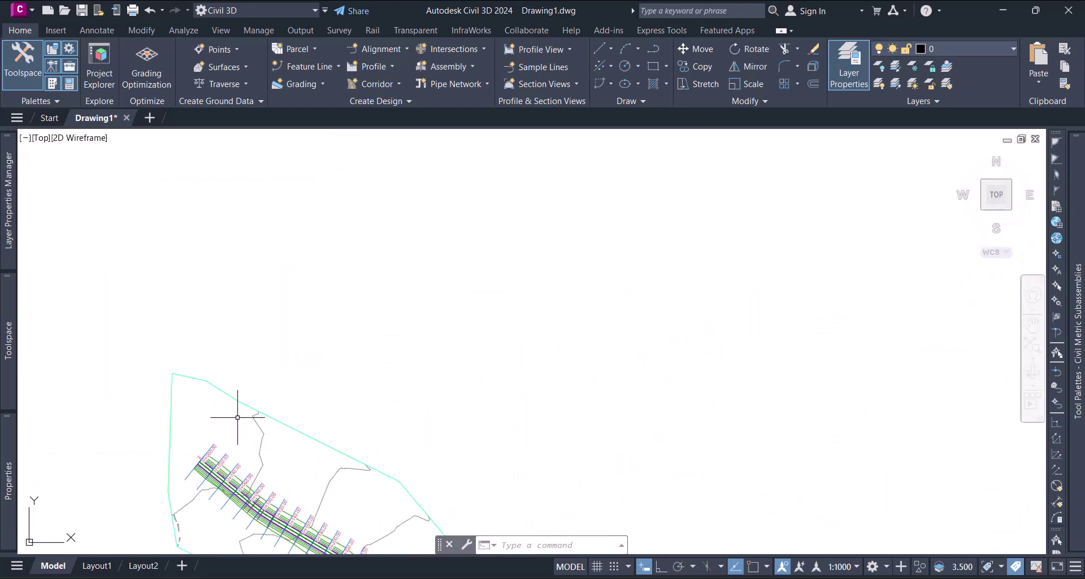
scroll(249, 442, "up", 3)
scroll(238, 399, "up", 3)
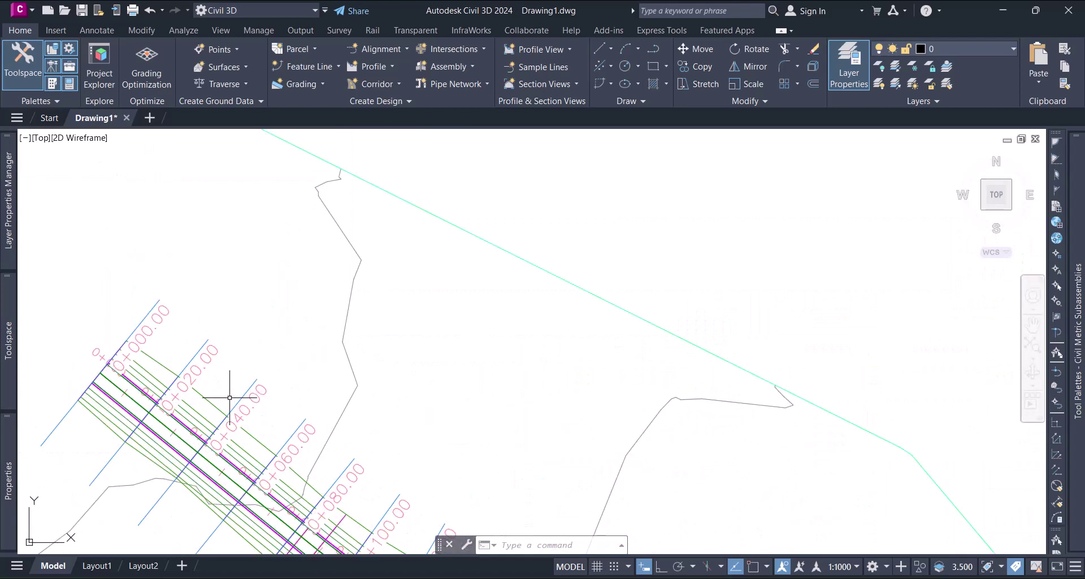
scroll(257, 358, "up", 2)
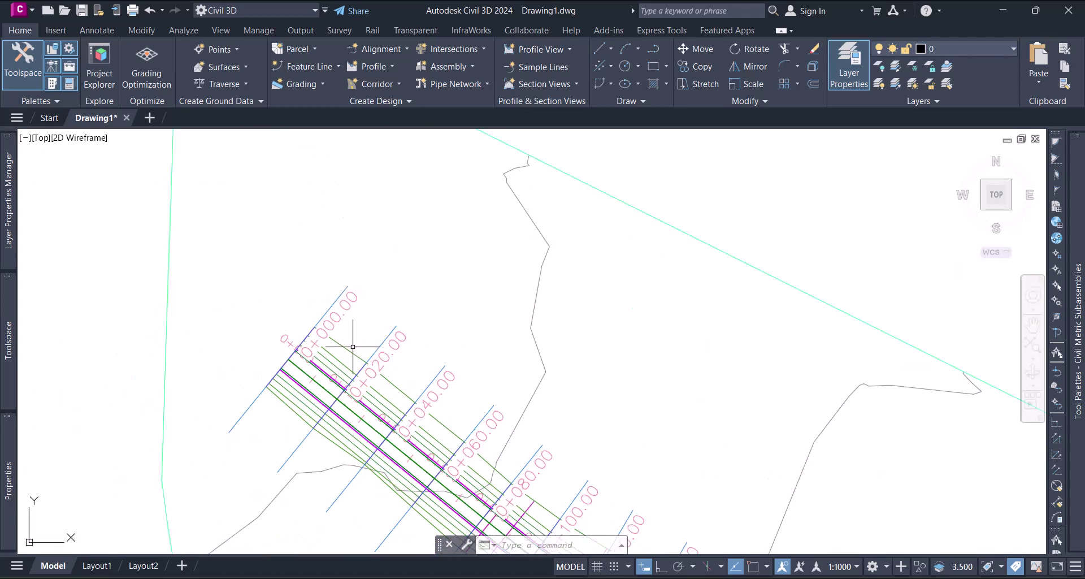
mouse_move(10, 348)
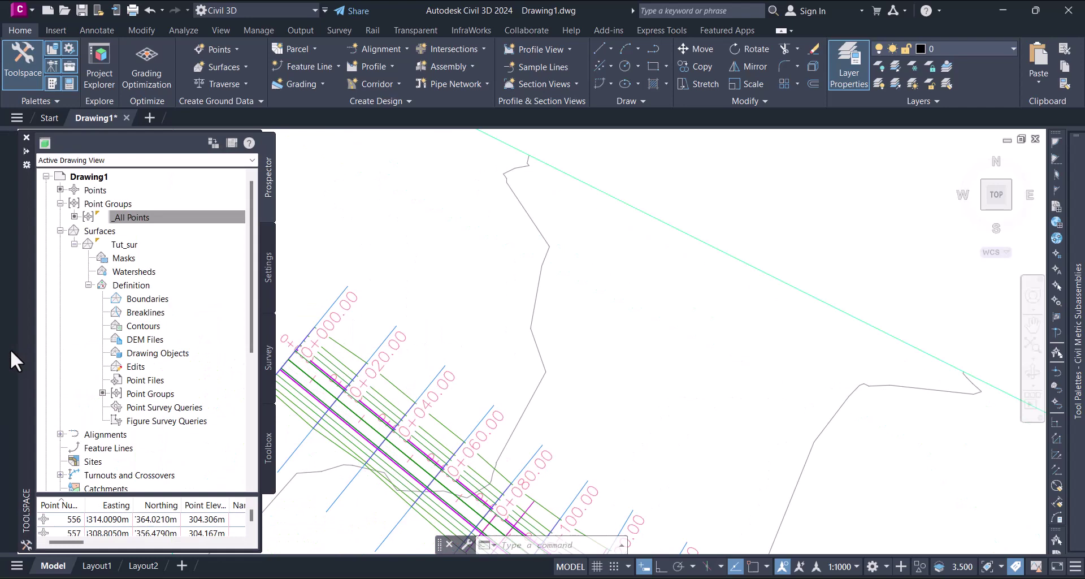
scroll(87, 385, "down", 6)
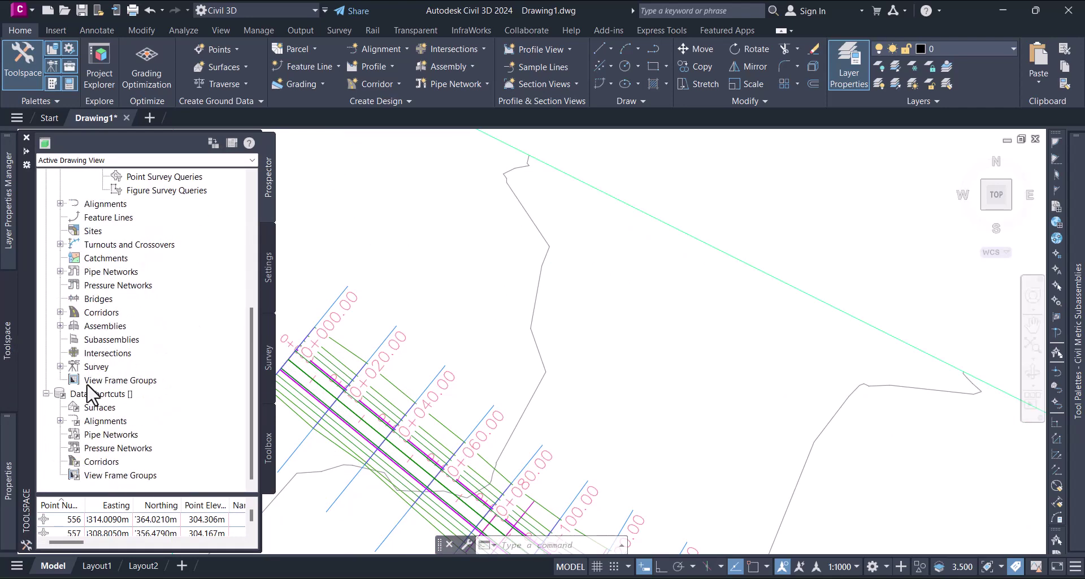
left_click(60, 312)
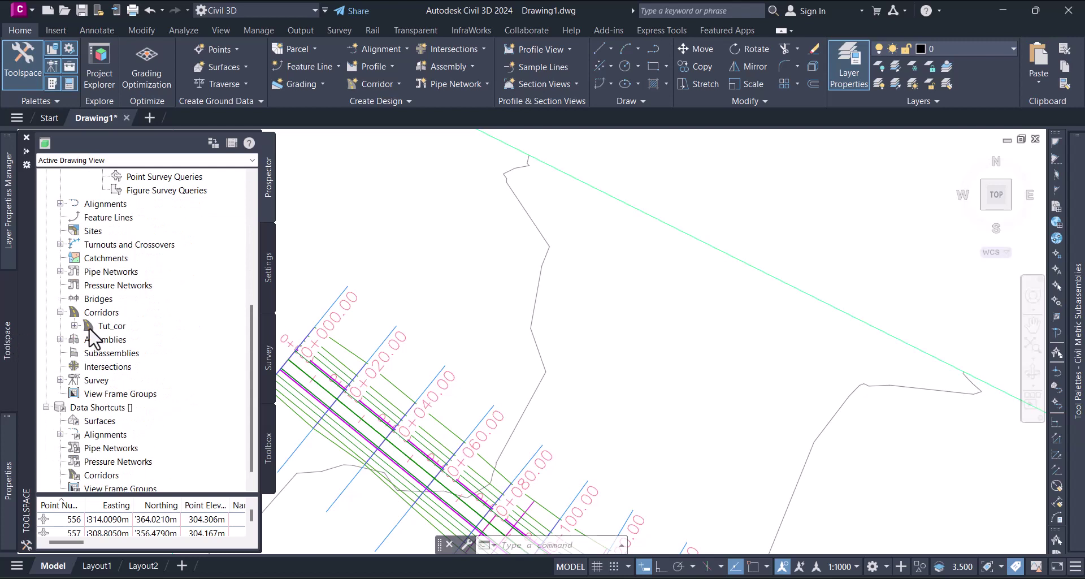
left_click(114, 325)
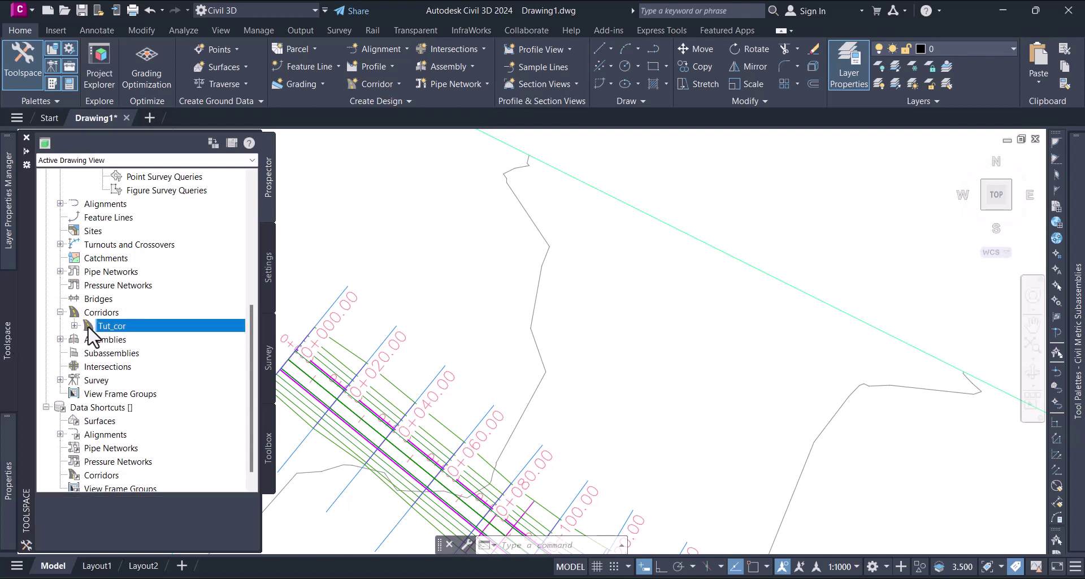
Step: Look at Tut_cor's baseline, then open Properties for the Tut_cor corridor
left_click(74, 325)
left_click(134, 339)
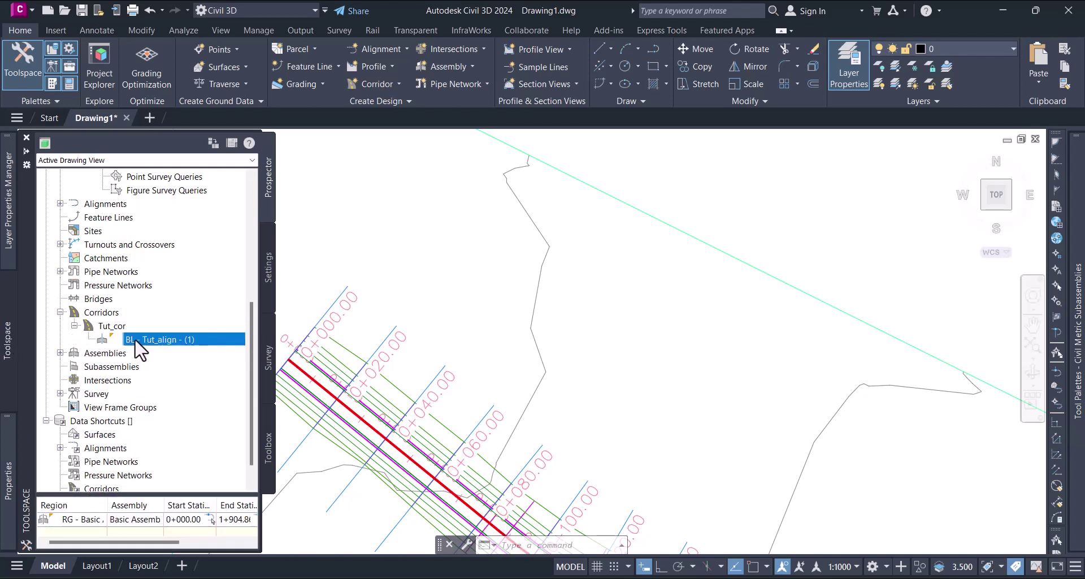
right_click(137, 345)
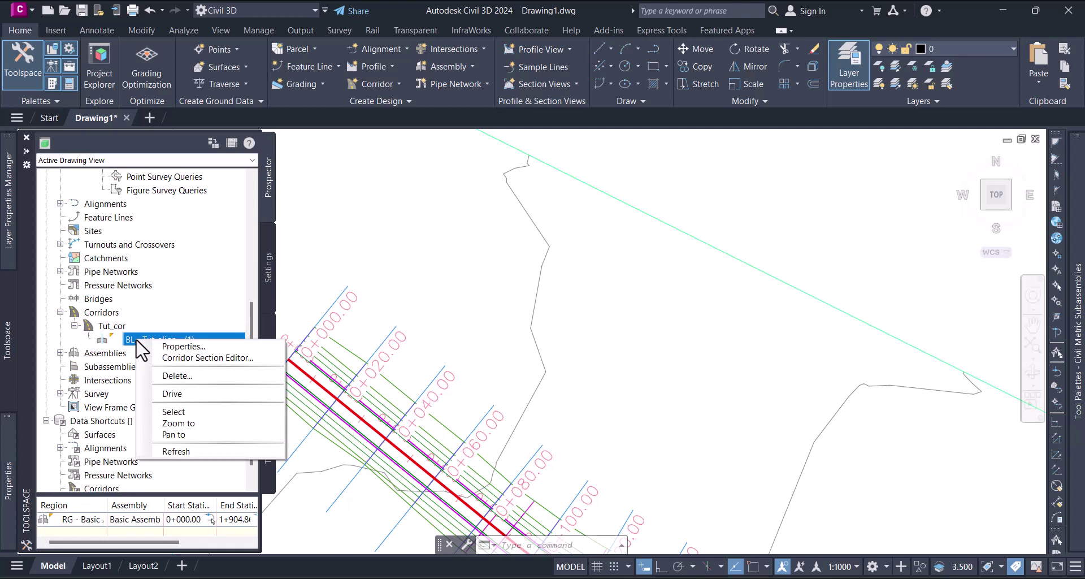
left_click(117, 327)
right_click(132, 327)
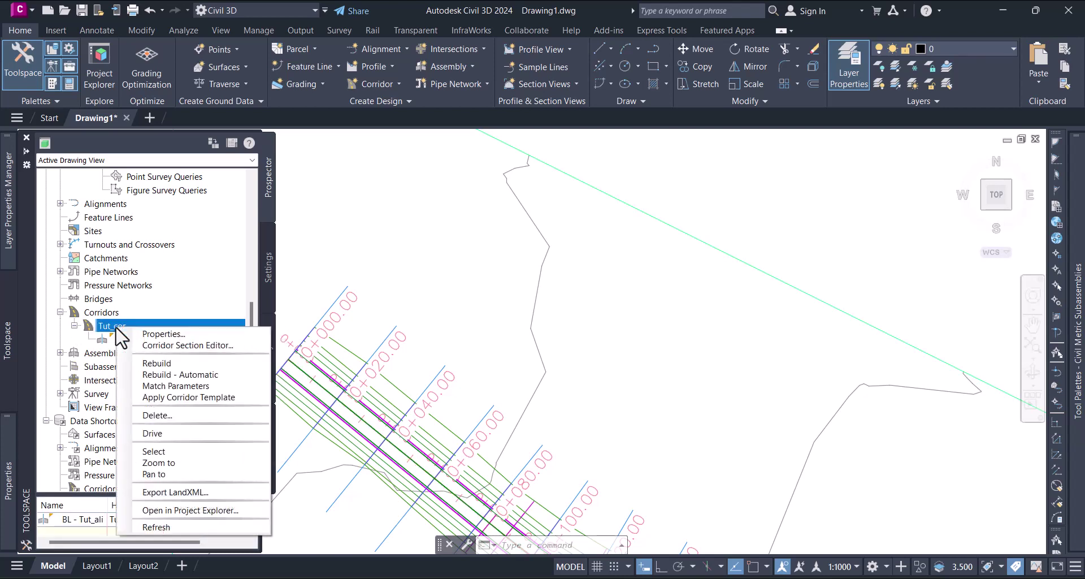
left_click(160, 334)
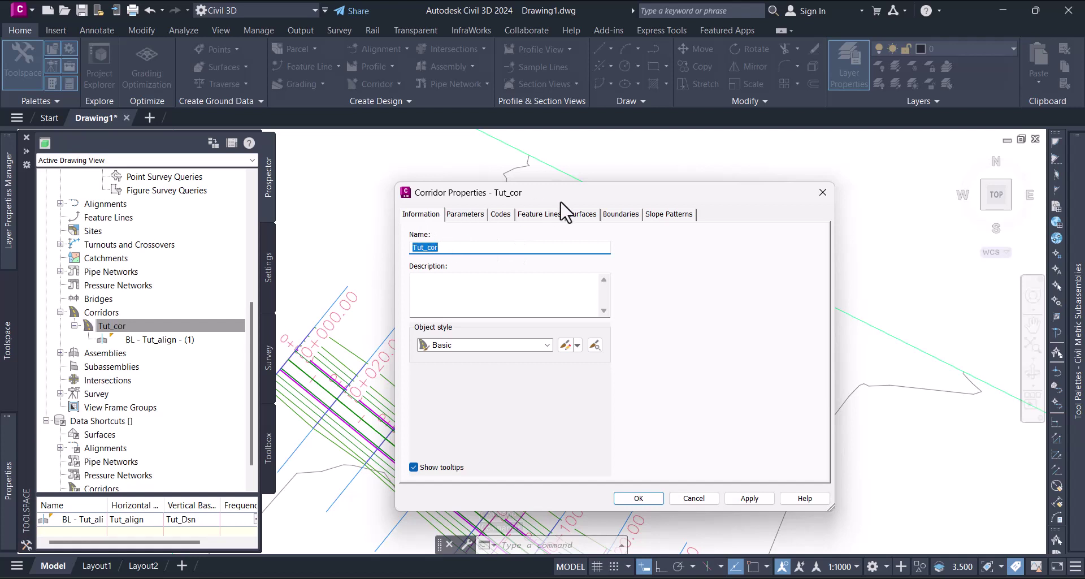
Step: Create corridor surface Tut_cor - (1) from Top links, then apply and close the dialog
left_click(580, 215)
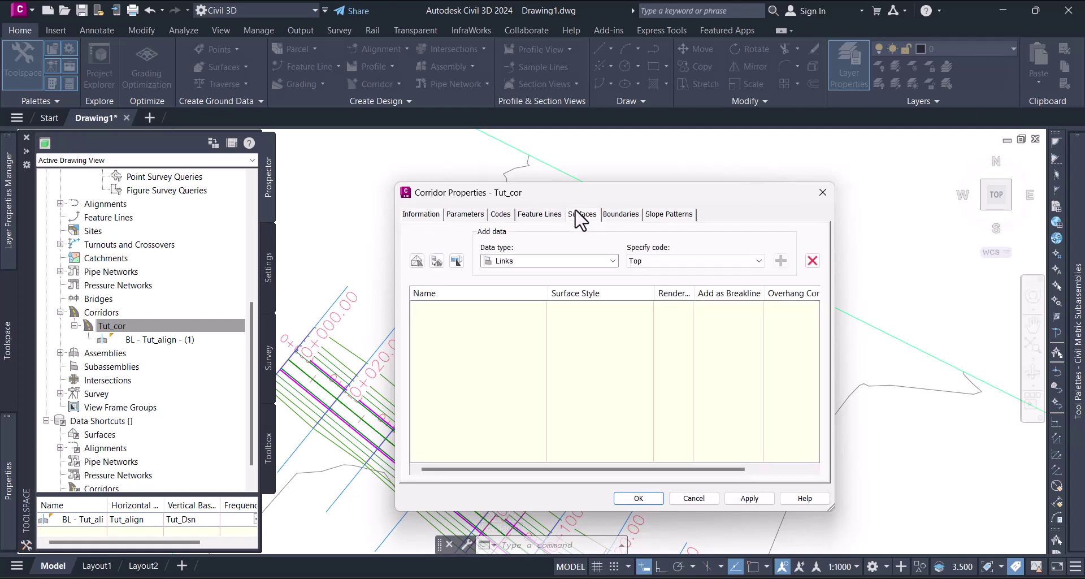
left_click(417, 261)
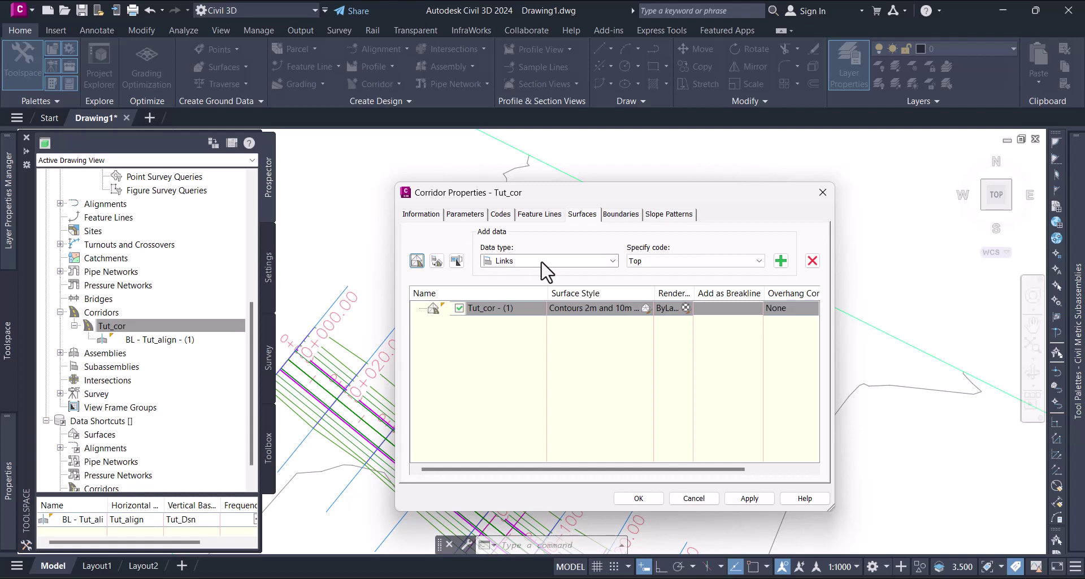
left_click(650, 261)
left_click(653, 265)
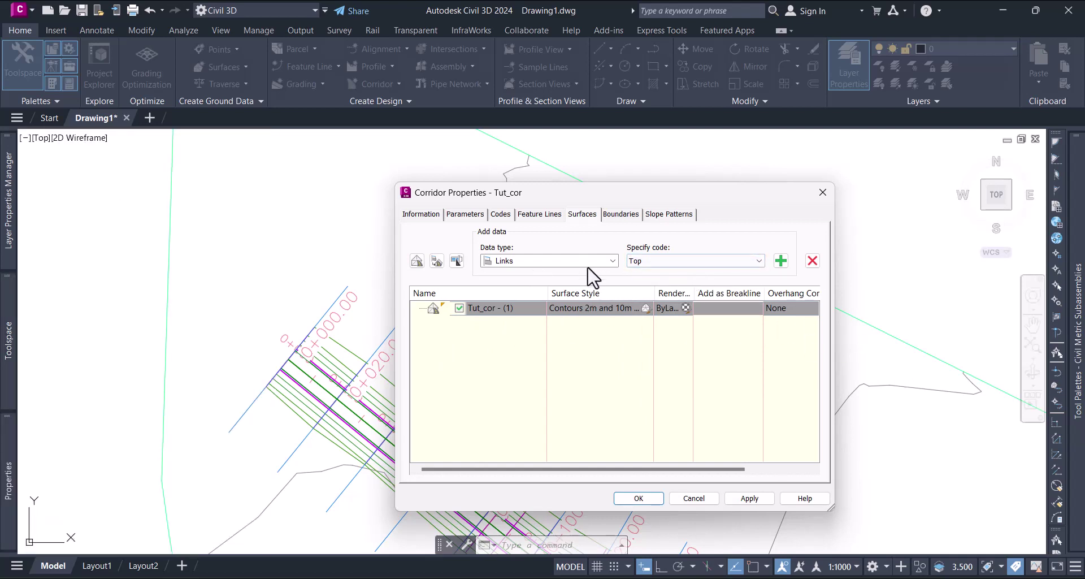
left_click(633, 257)
left_click(642, 261)
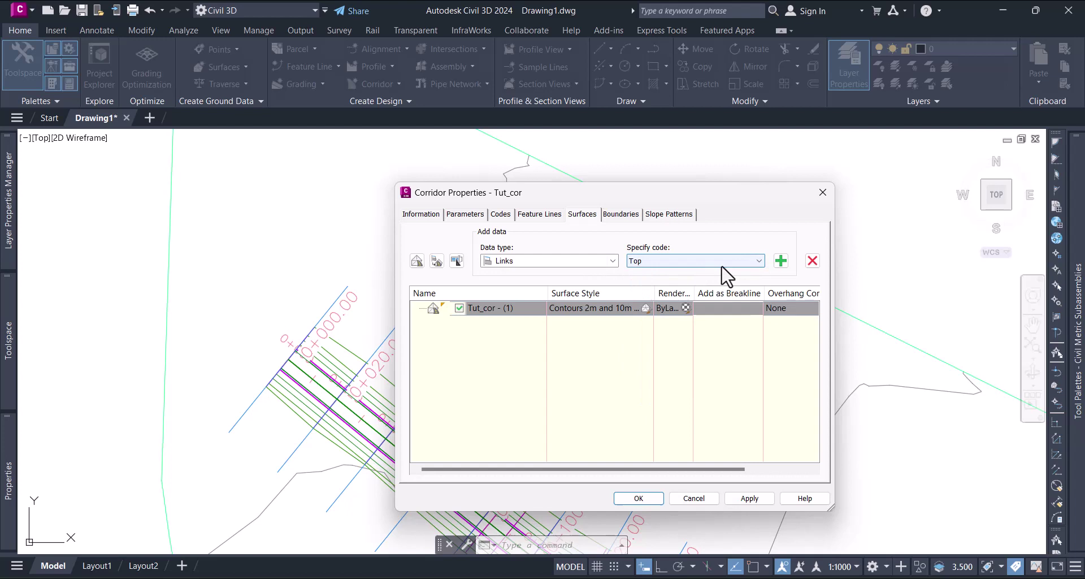
left_click(780, 261)
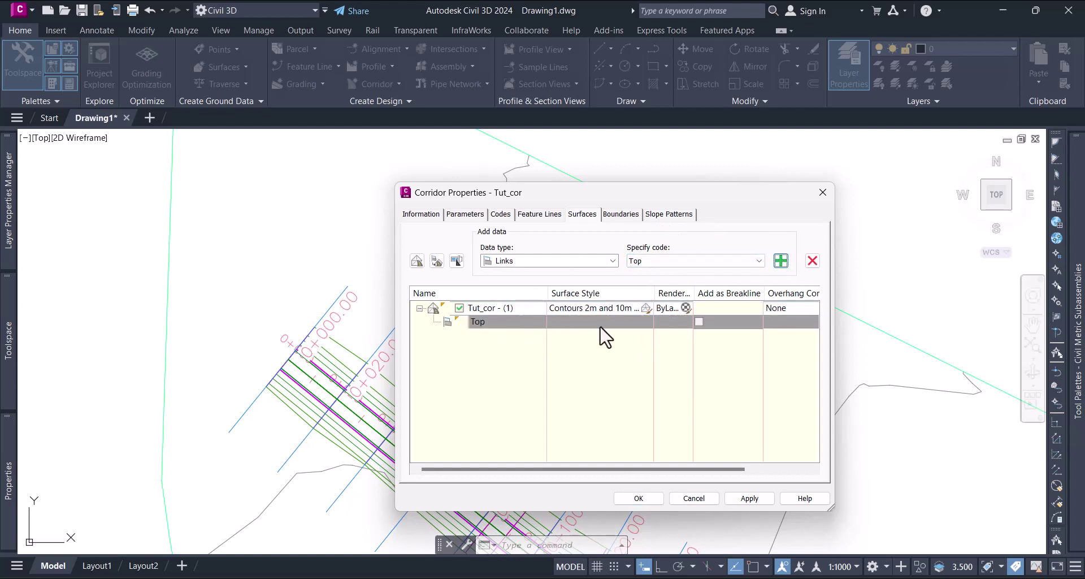
left_click(743, 494)
left_click(643, 502)
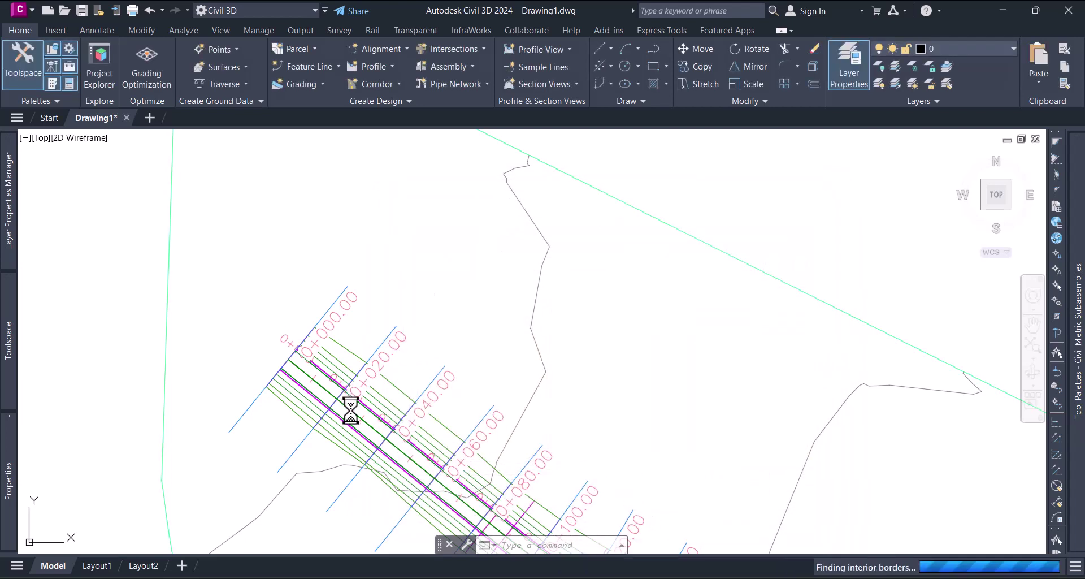
scroll(382, 449, "up", 5)
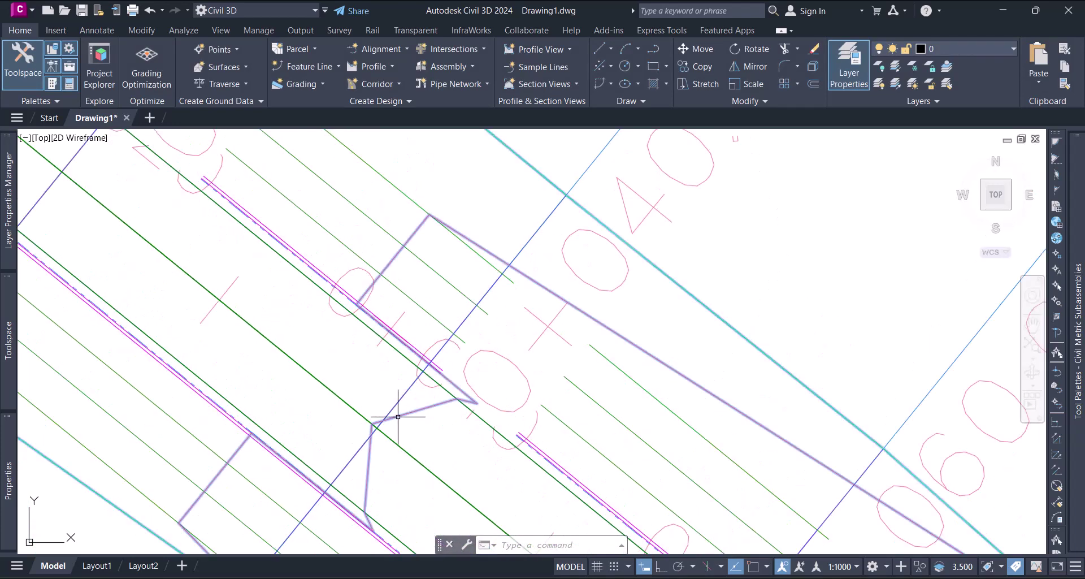
left_click(398, 416)
scroll(398, 416, "down", 8)
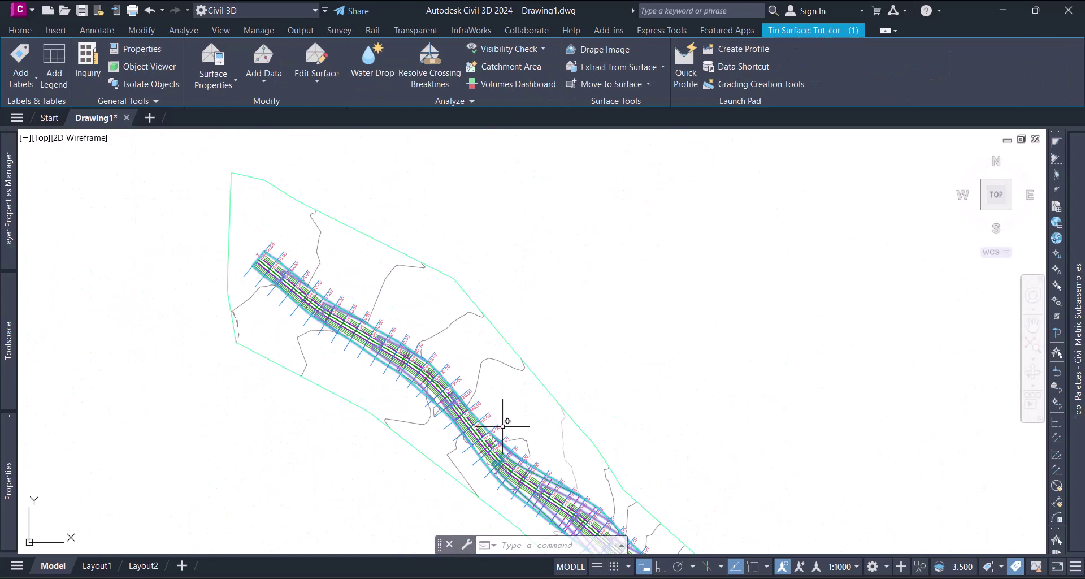
scroll(417, 344, "up", 3)
scroll(475, 388, "up", 4)
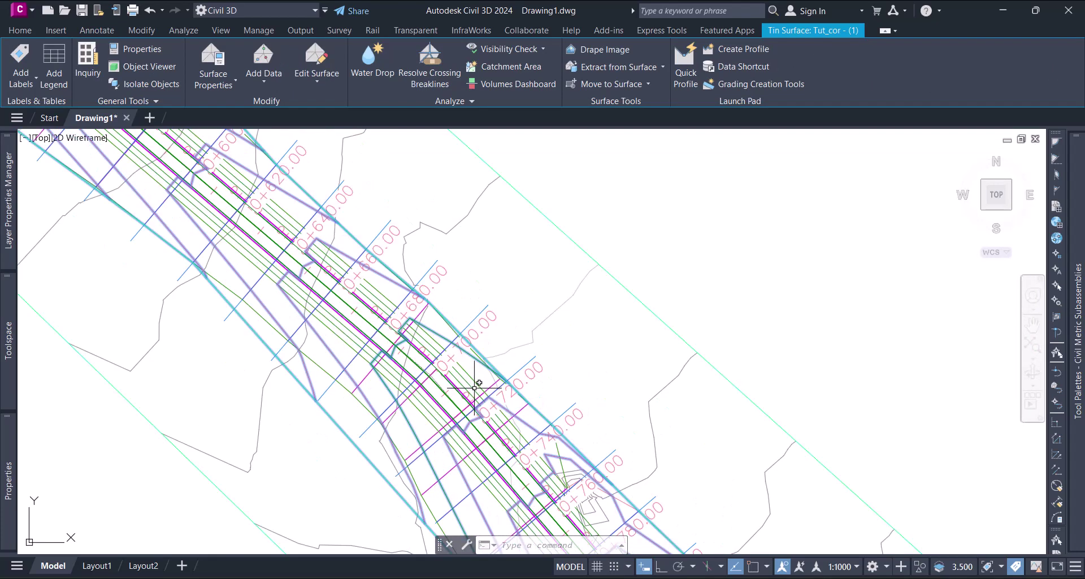
scroll(475, 388, "down", 4)
key("Escape")
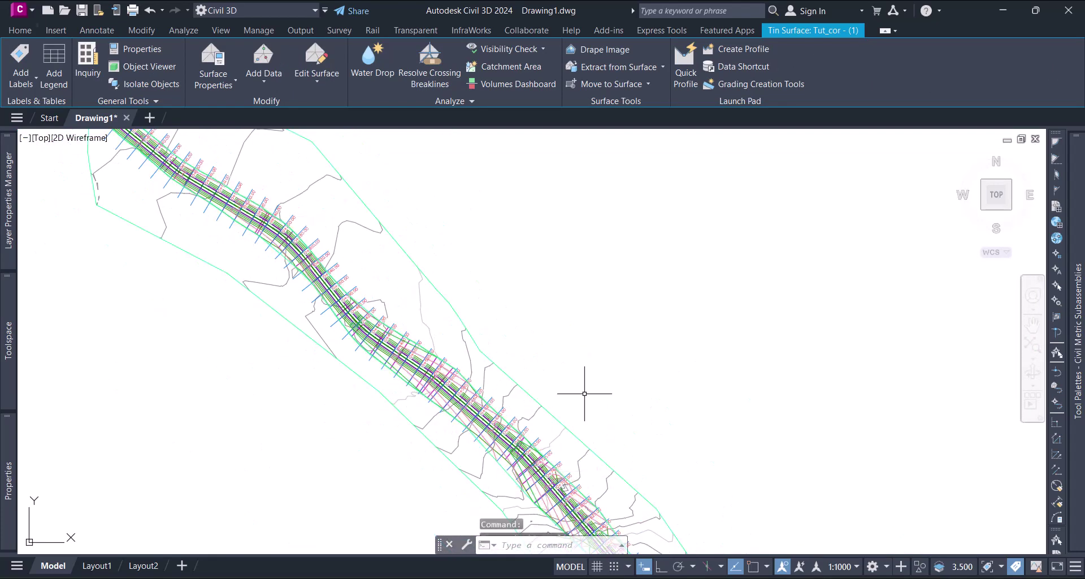
scroll(356, 263, "down", 3)
scroll(315, 258, "up", 6)
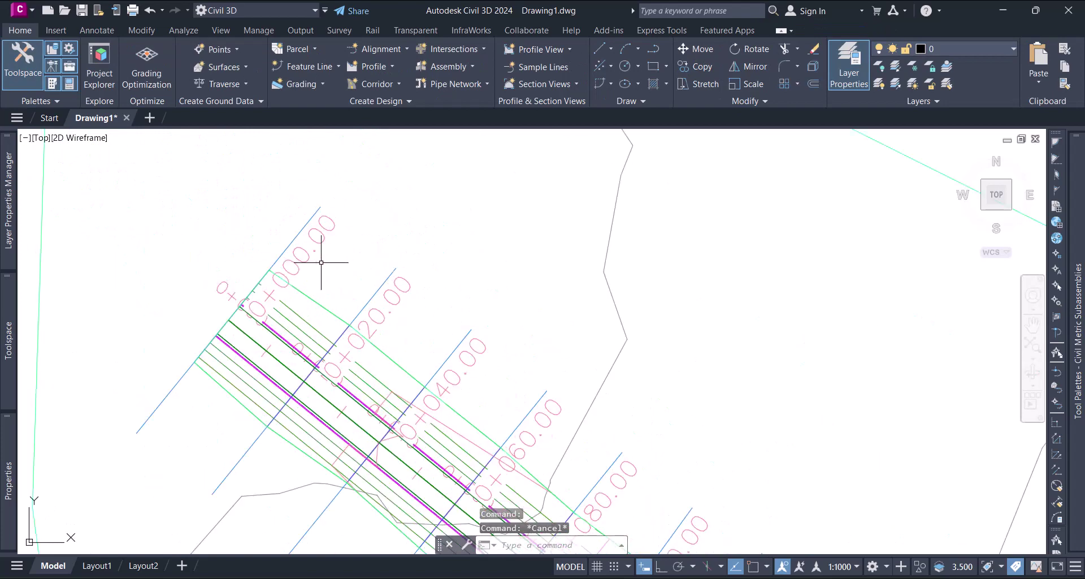
scroll(243, 307, "down", 6)
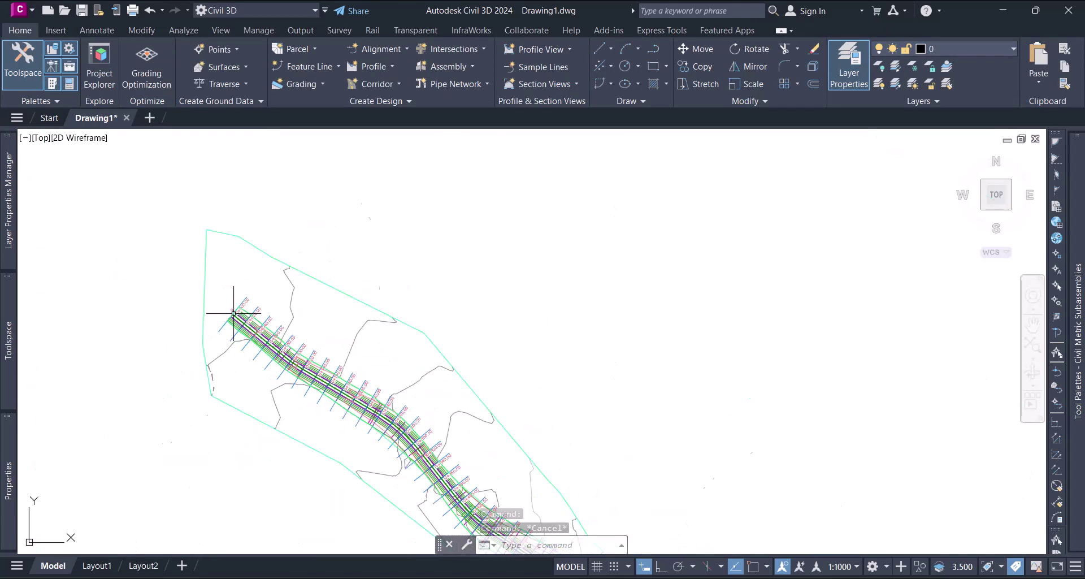
scroll(233, 310, "up", 7)
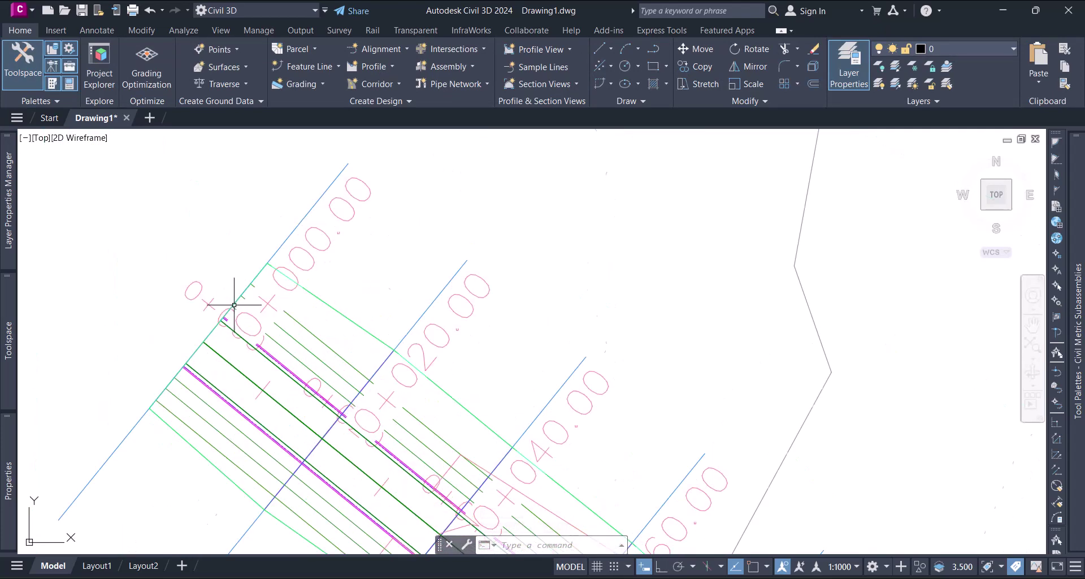
scroll(234, 306, "down", 8)
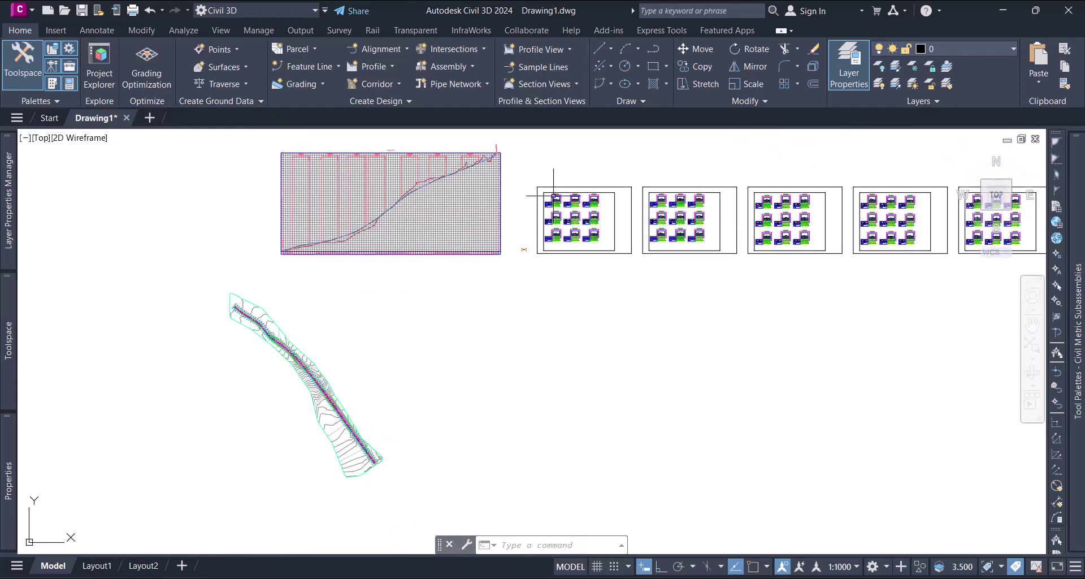
scroll(554, 195, "up", 10)
scroll(622, 342, "down", 5)
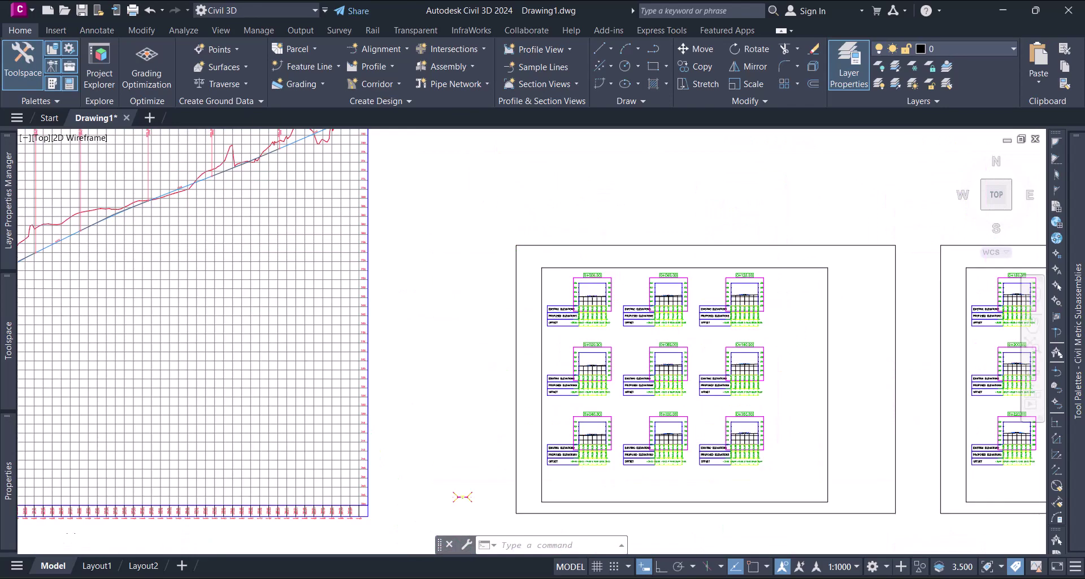
scroll(626, 323, "down", 4)
scroll(114, 503, "up", 8)
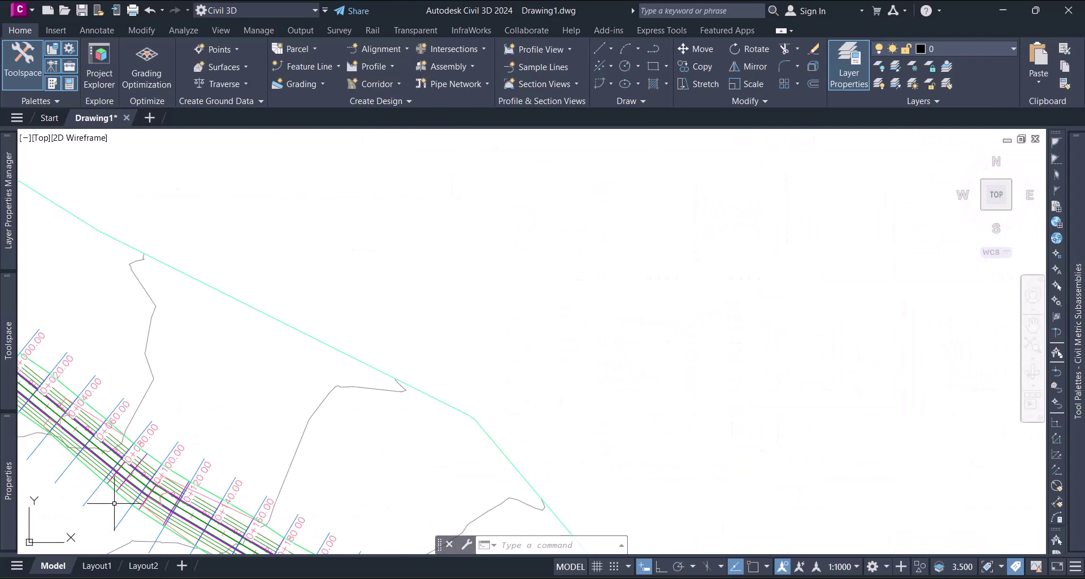
scroll(293, 327, "down", 3)
scroll(307, 341, "up", 5)
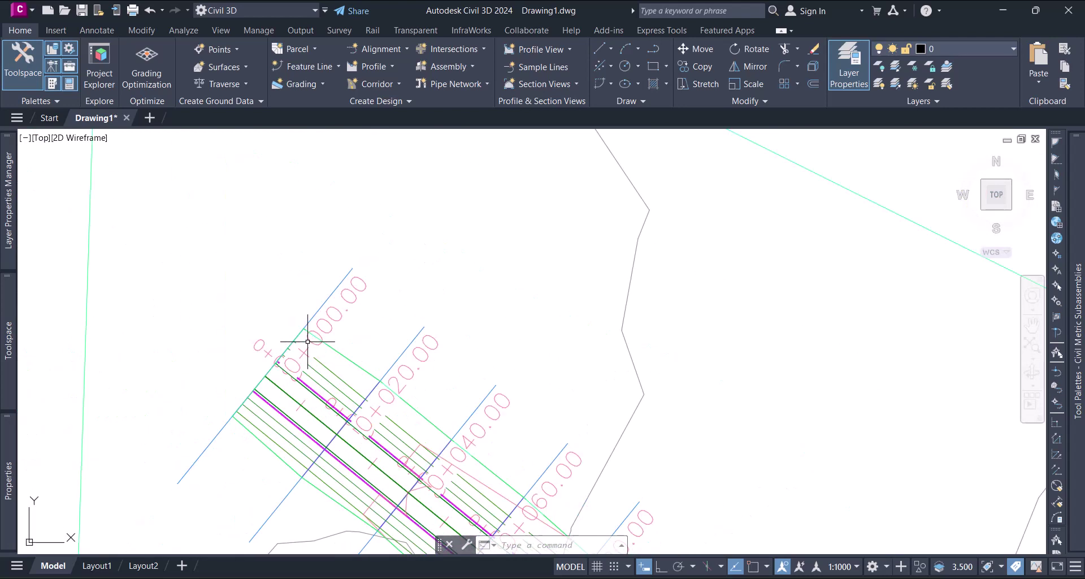
Step: From sample line 0+000, add corridor surface Tut_cor - (1) as a sampled source
left_click(334, 290)
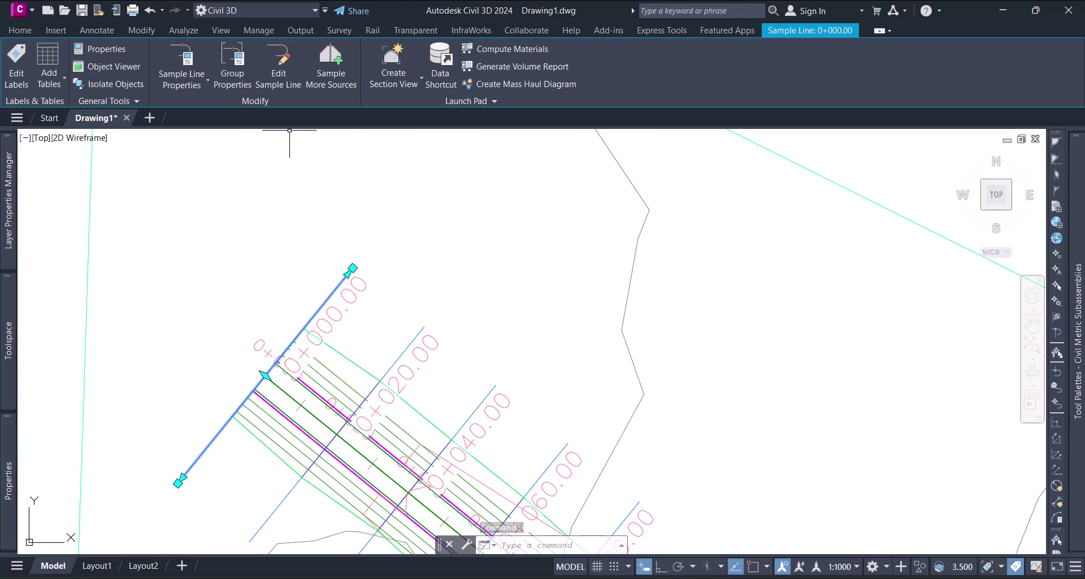
left_click(328, 76)
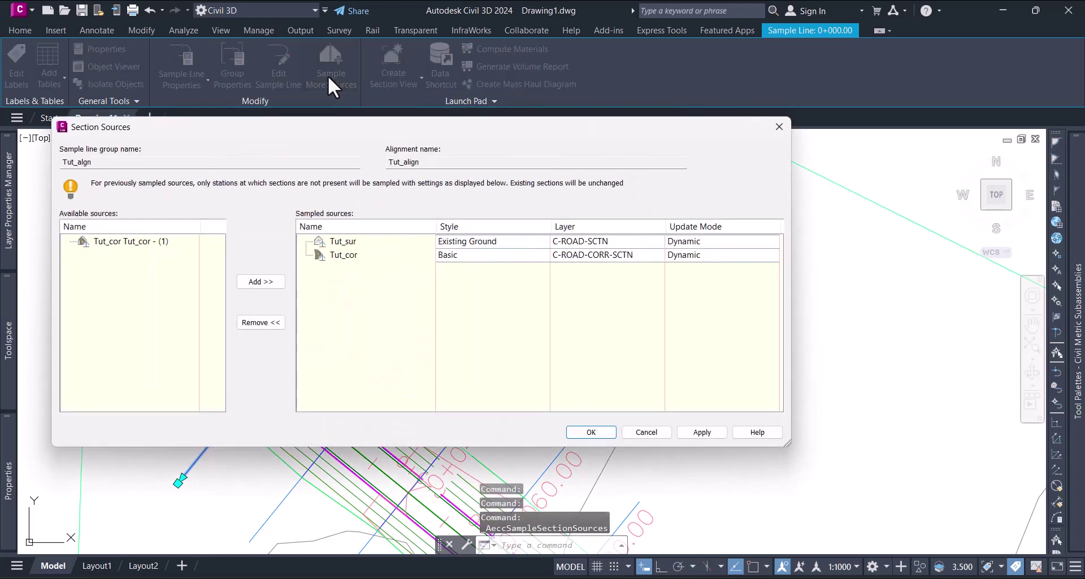
left_click(118, 243)
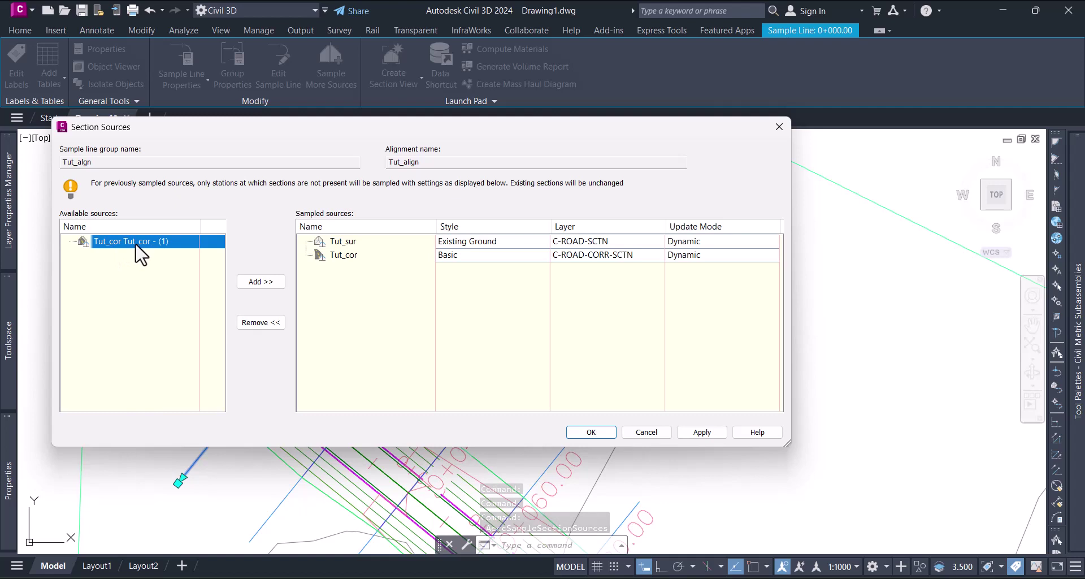
left_click(255, 283)
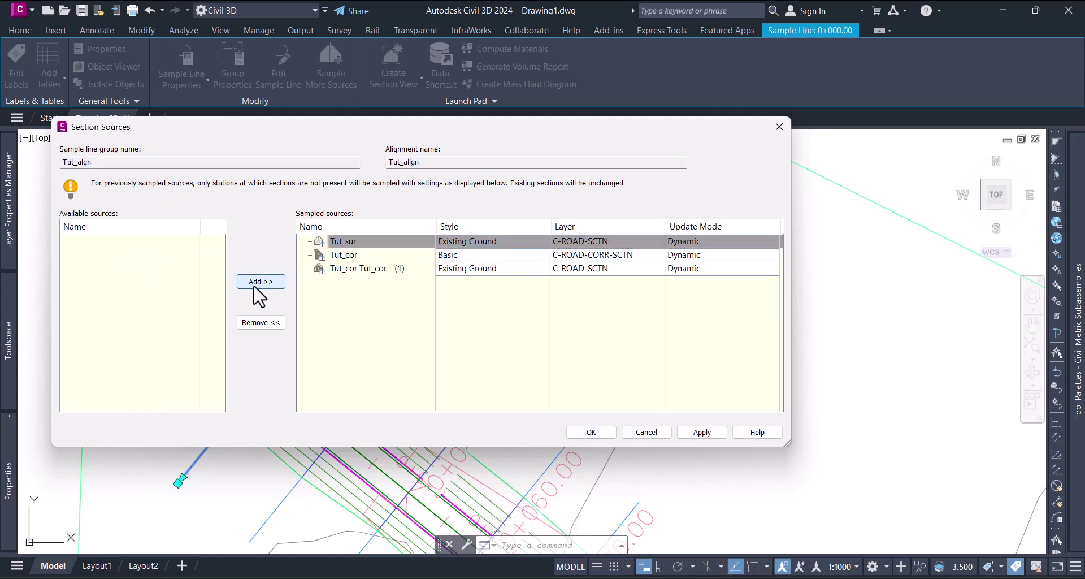
Step: Give the corridor surface source the Finished Ground style and apply
left_click(473, 271)
left_click(474, 272)
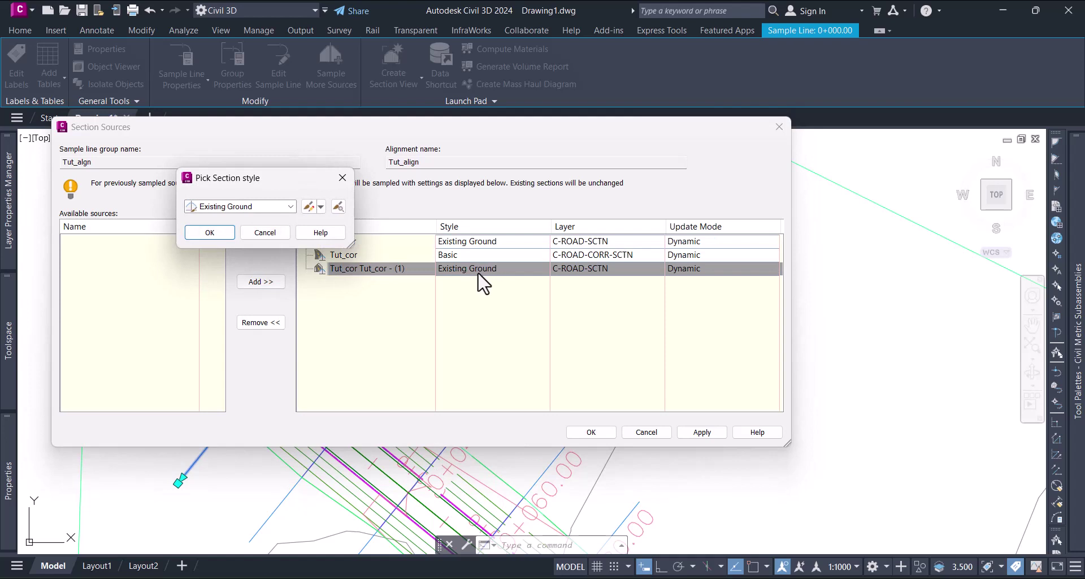
left_click(258, 232)
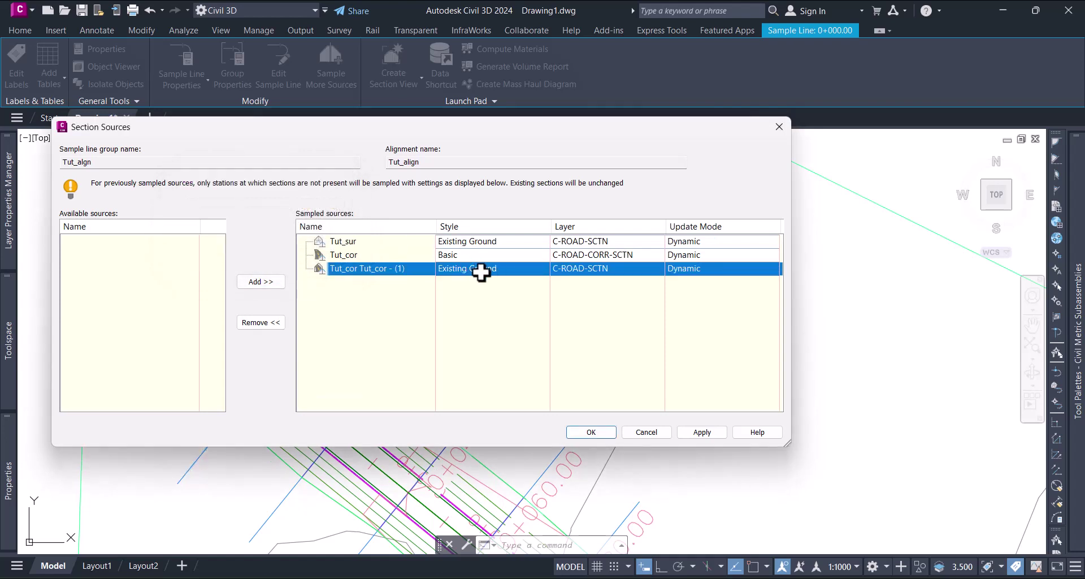
left_click(484, 270)
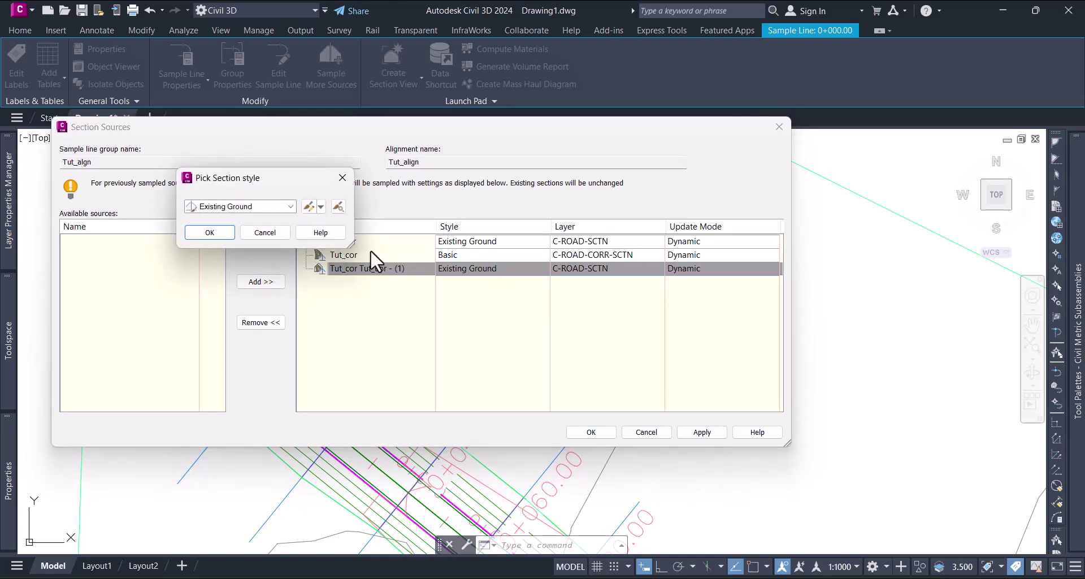
left_click(246, 205)
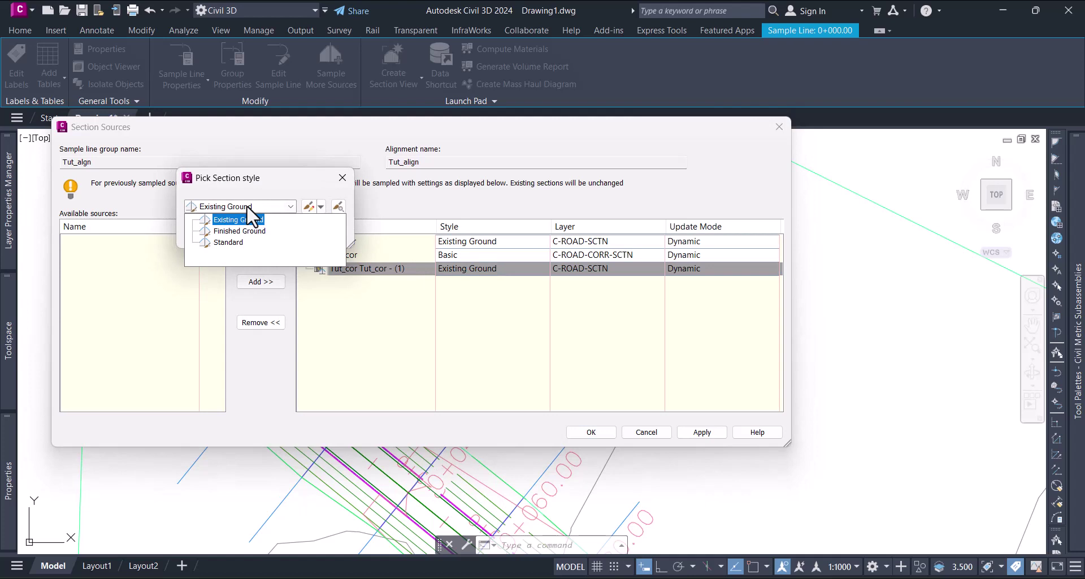
left_click(252, 230)
left_click(220, 232)
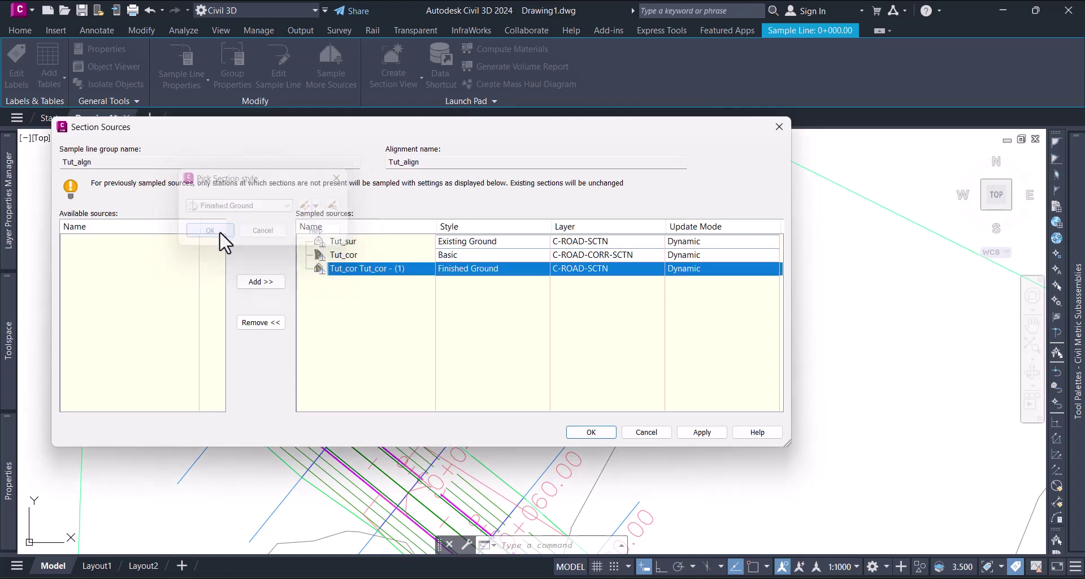
left_click(702, 433)
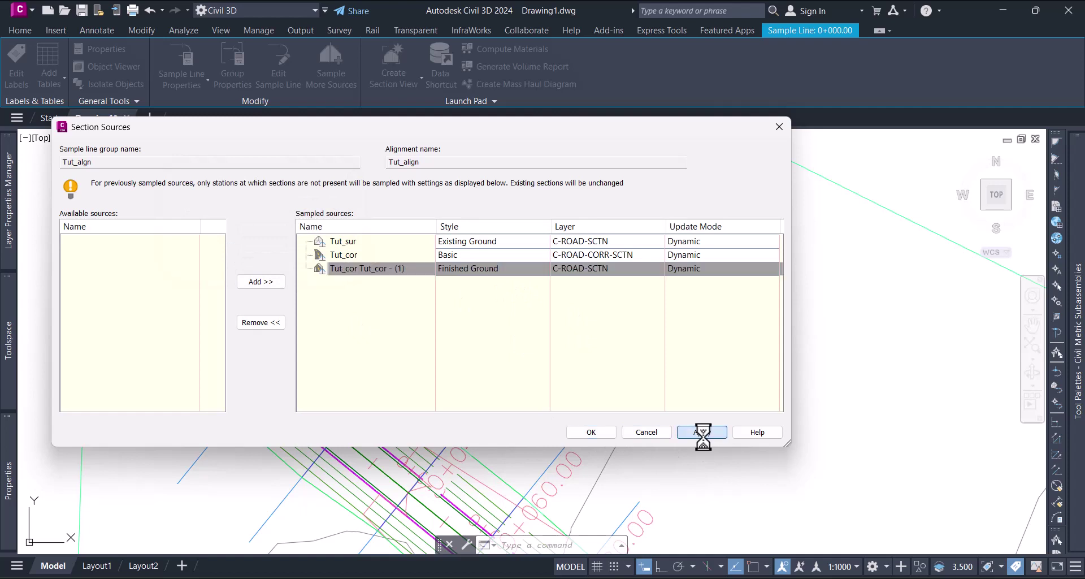
left_click(592, 434)
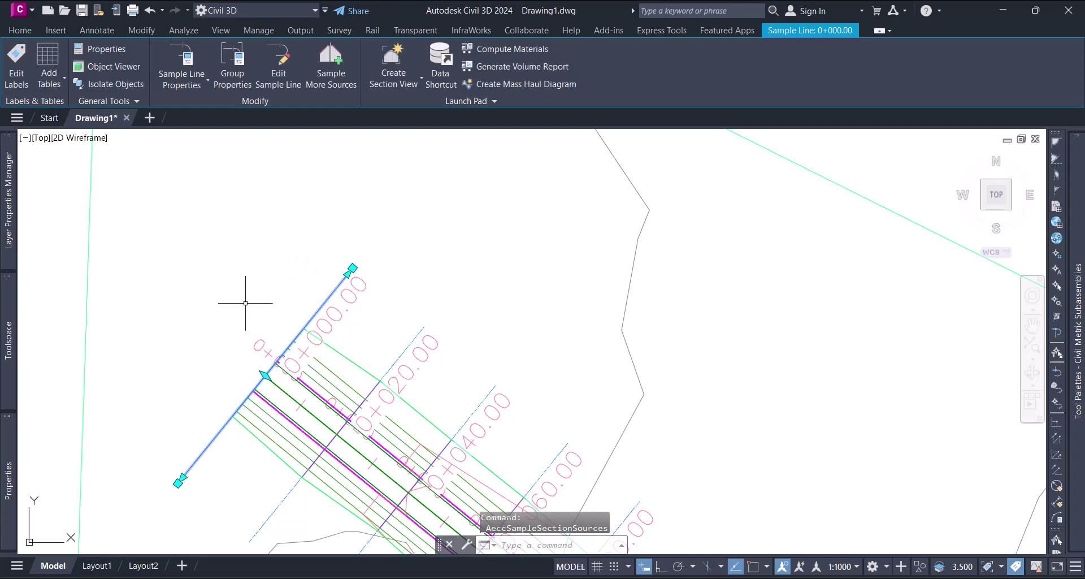
Step: Deselect, then zoom and pan to the 0+000.00 section view and its elevation band table
key("Escape")
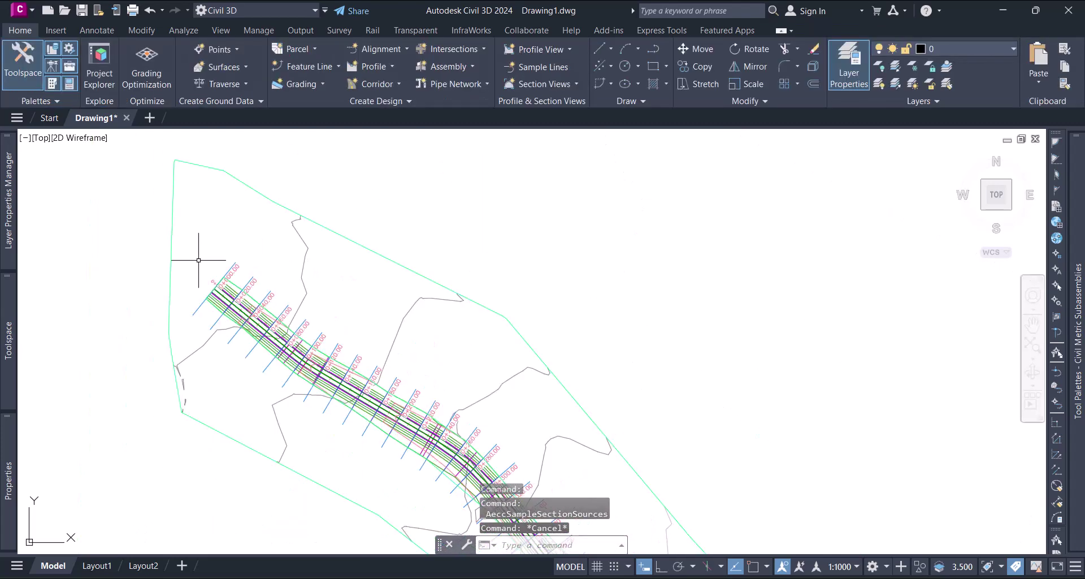
scroll(201, 261, "down", 5)
scroll(388, 203, "up", 3)
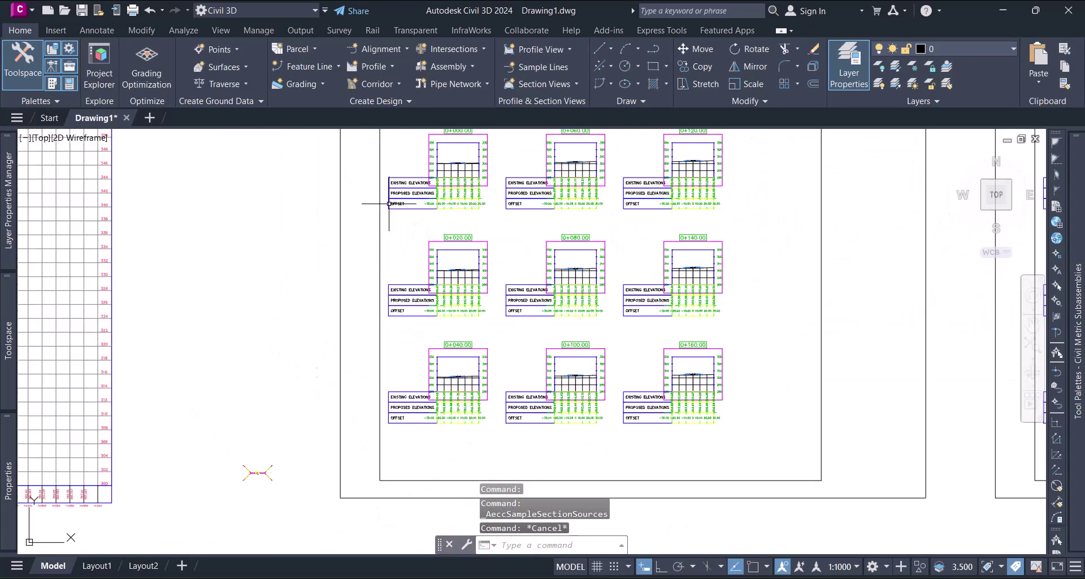
middle_click_drag(389, 203, 415, 260)
scroll(455, 310, "up", 8)
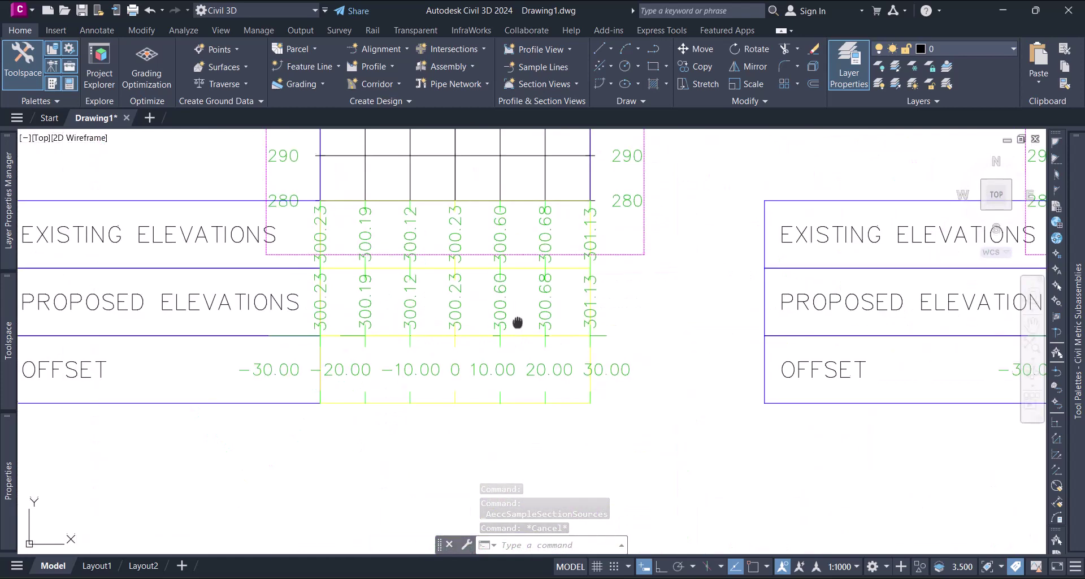
scroll(537, 350, "down", 1)
scroll(576, 368, "down", 6)
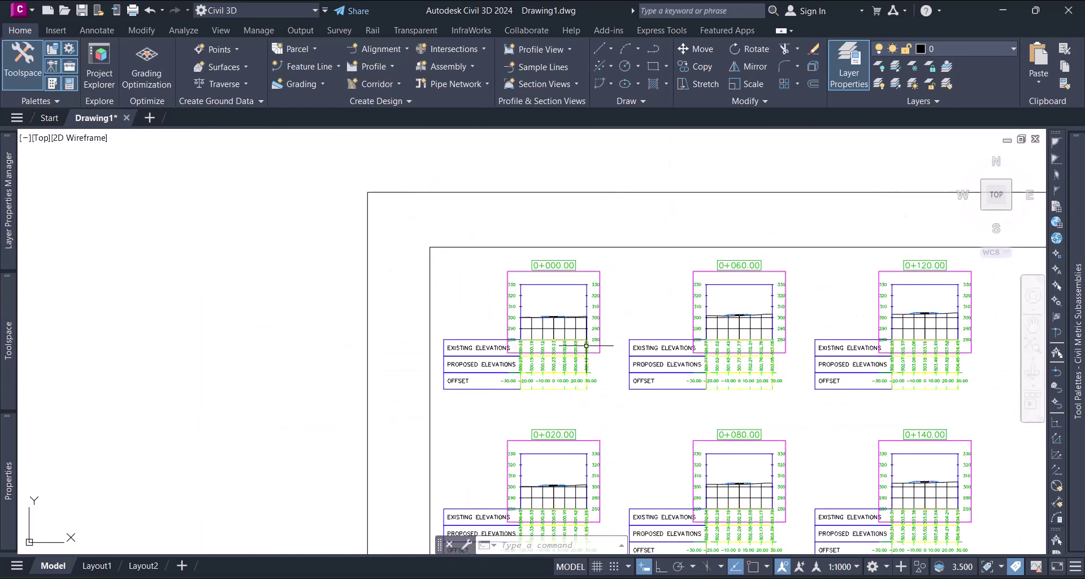
scroll(586, 344, "up", 4)
middle_click_drag(695, 368, 537, 373)
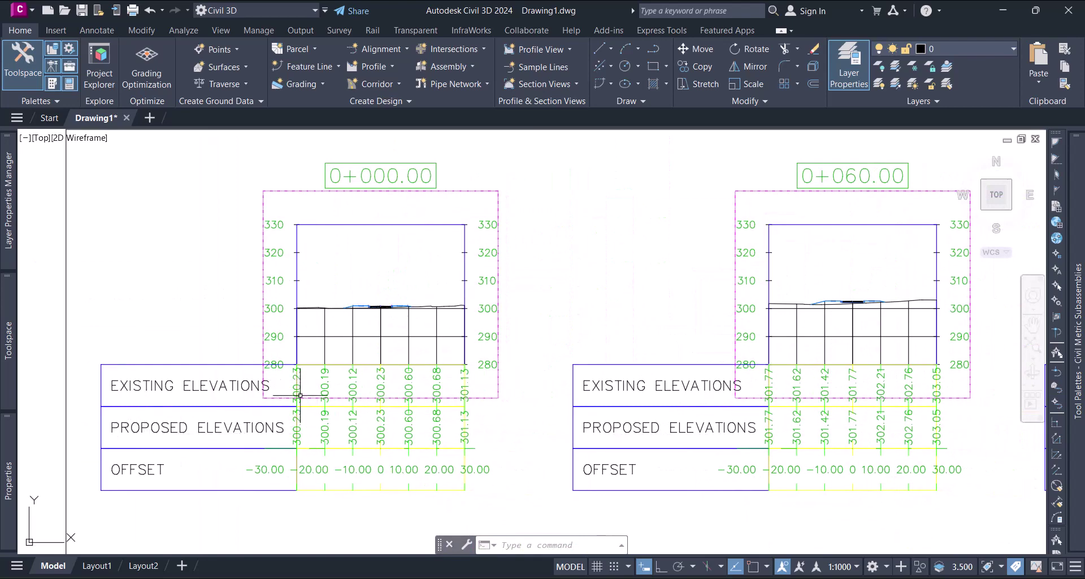
scroll(299, 395, "up", 2)
middle_click_drag(312, 398, 350, 362)
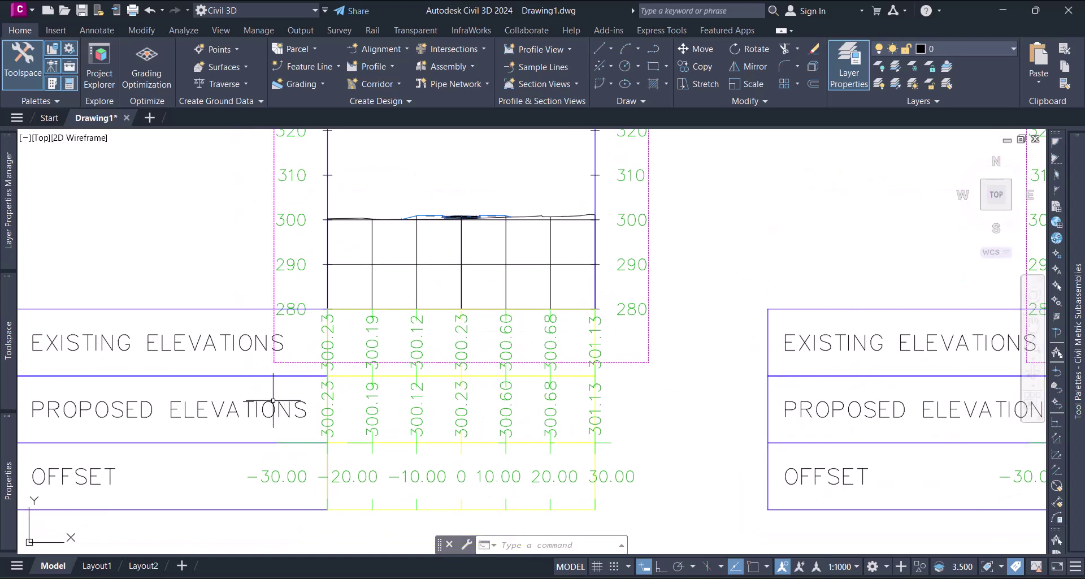
middle_click_drag(555, 416, 656, 414)
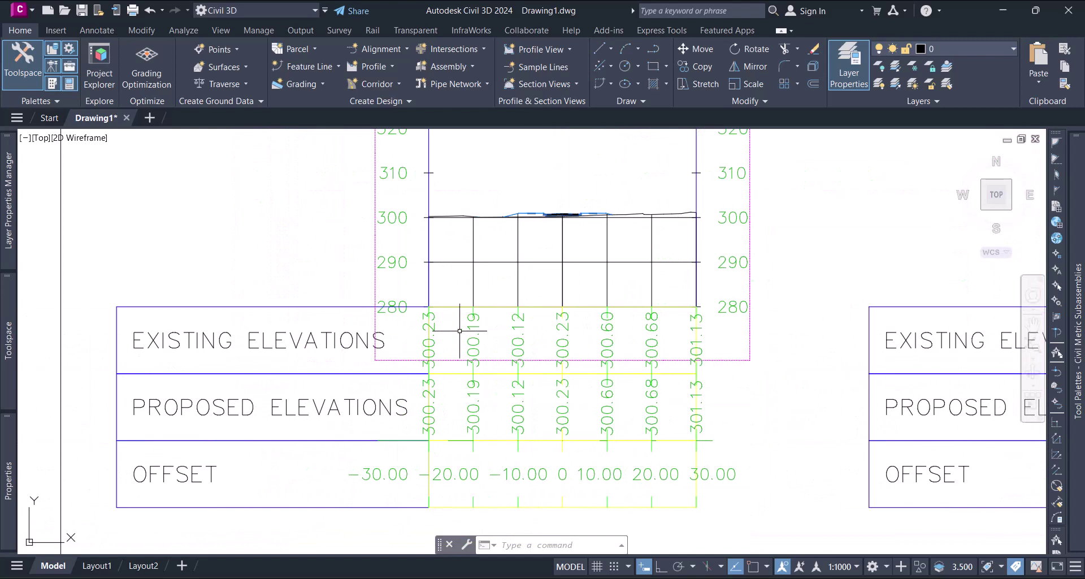
middle_click_drag(452, 407, 445, 389)
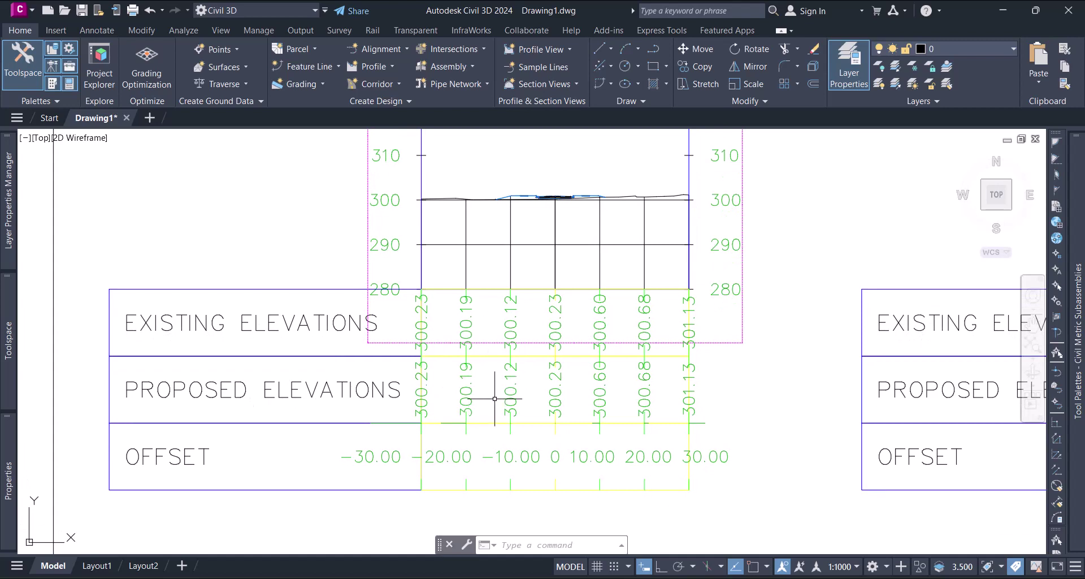
Step: From the 0+000.00 section view, open View Group Properties and its Change Band Set dialog
left_click(419, 256)
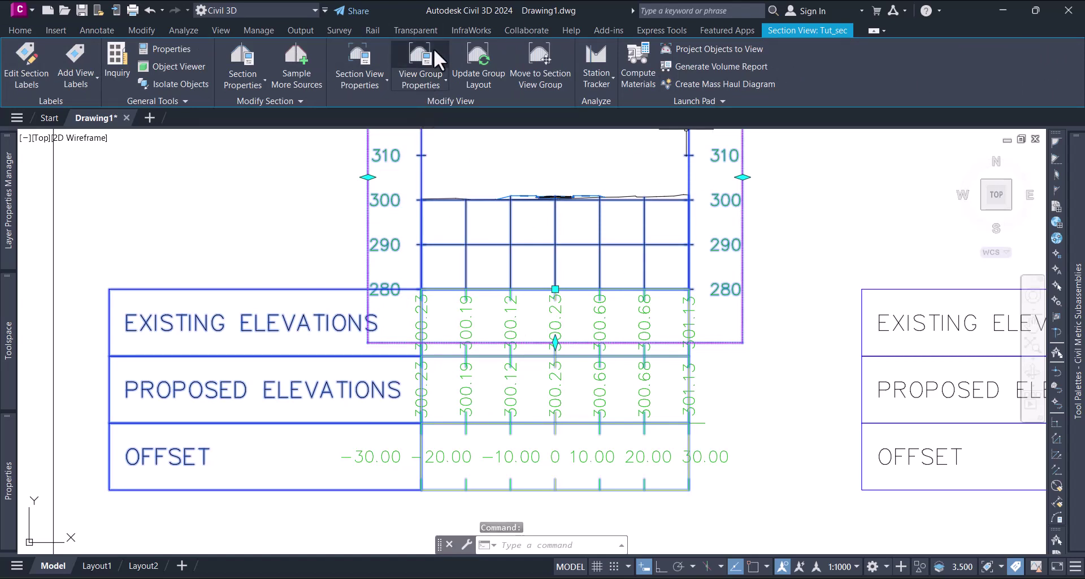
left_click(419, 80)
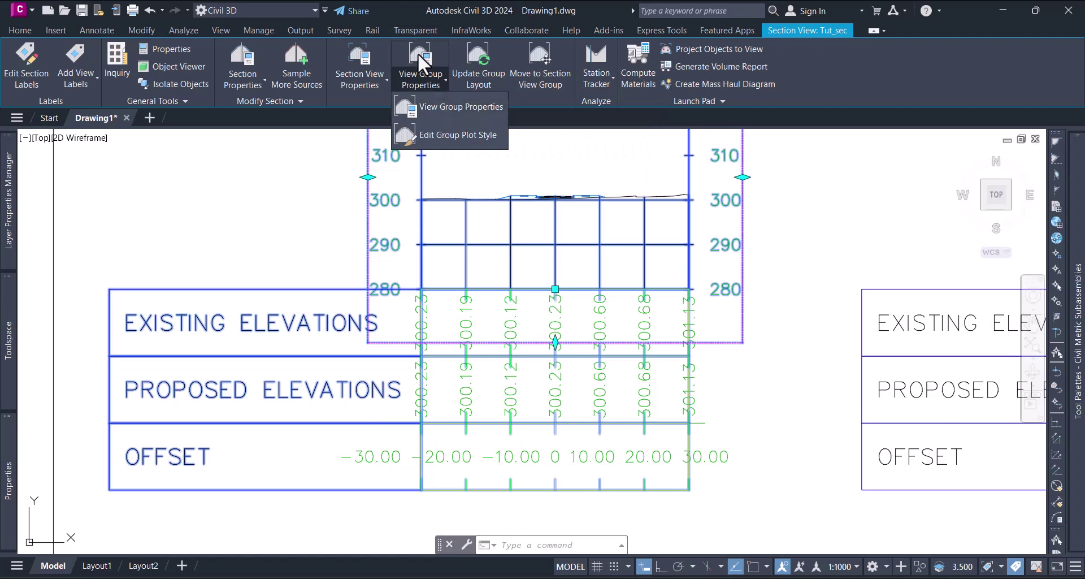
left_click(434, 107)
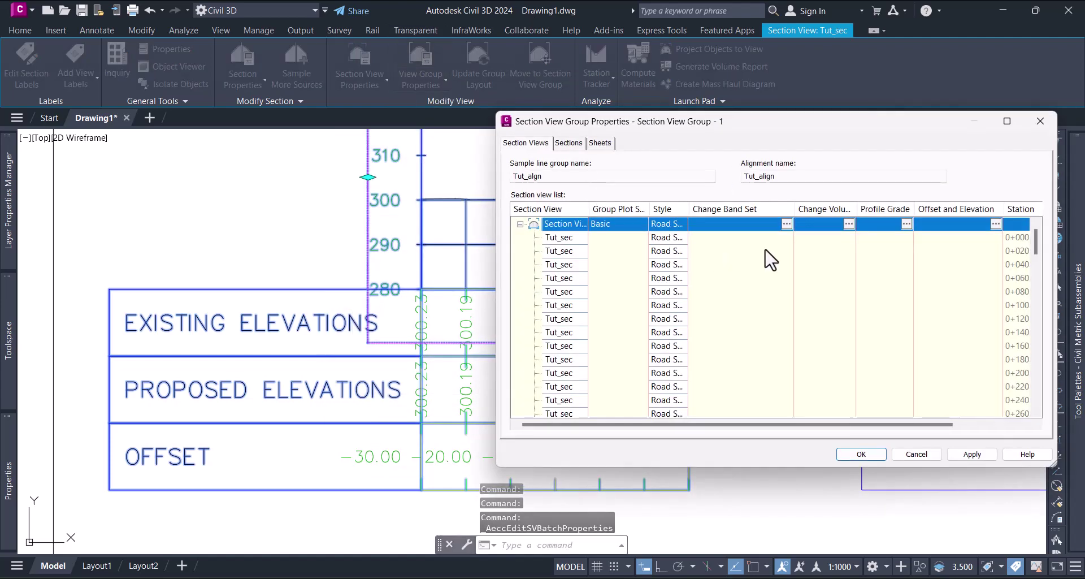
left_click(569, 143)
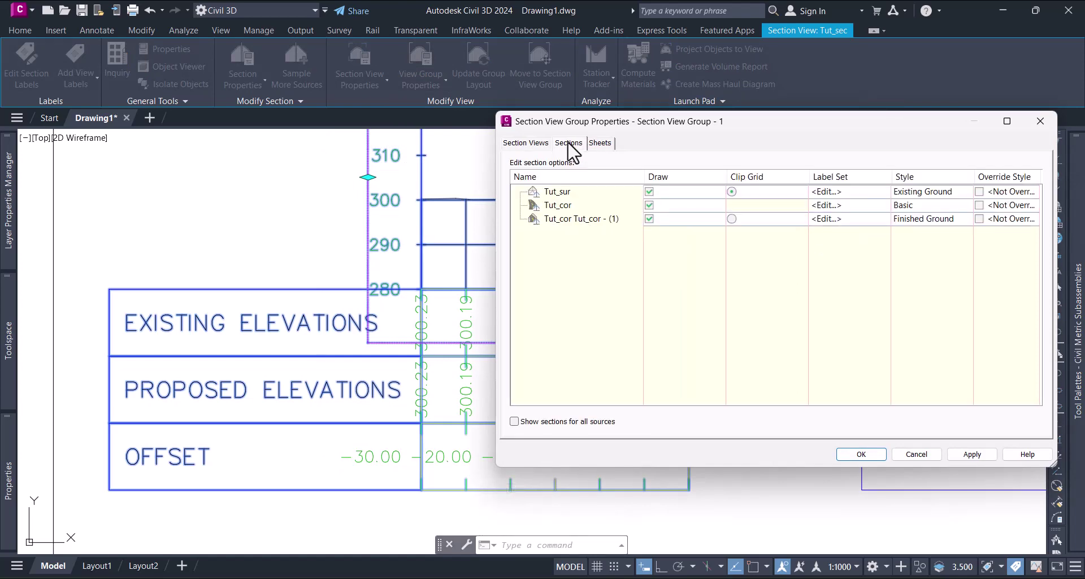
left_click(533, 145)
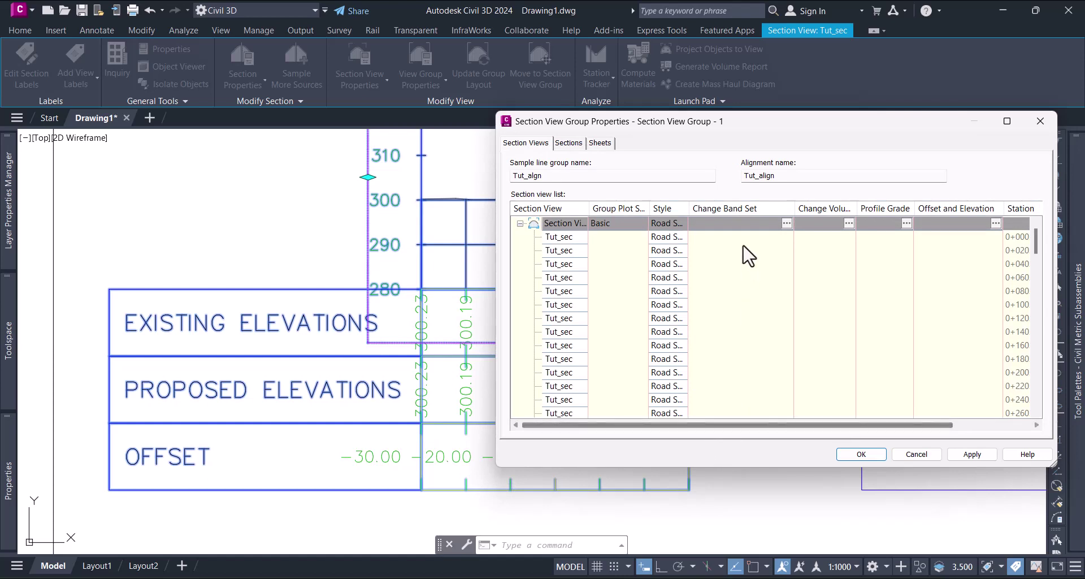
left_click(787, 227)
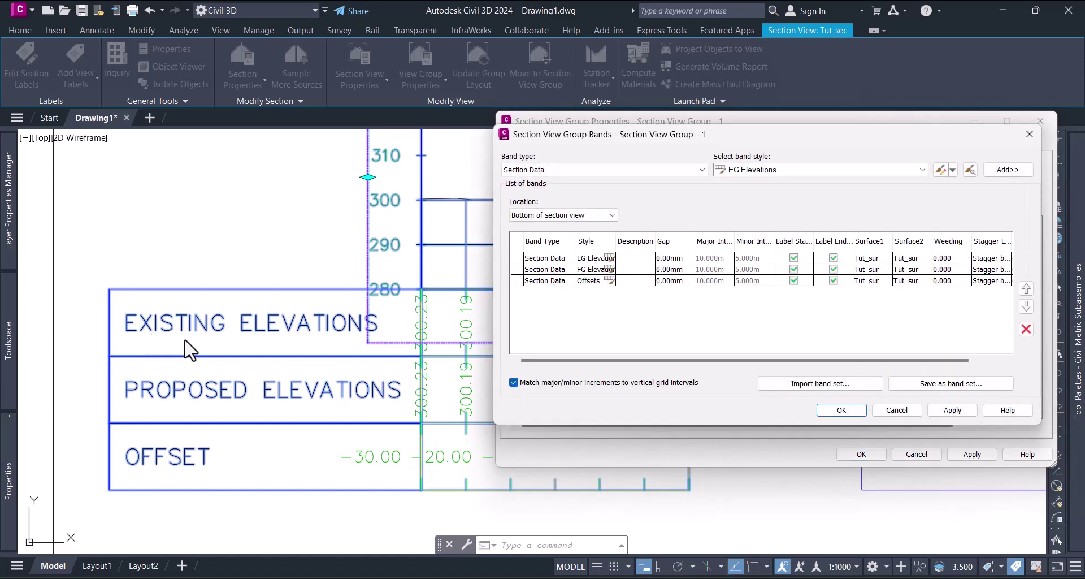
Step: Set the FG Elevations band's Surface1 to the Tut_cor corridor surface and apply
left_click(587, 258)
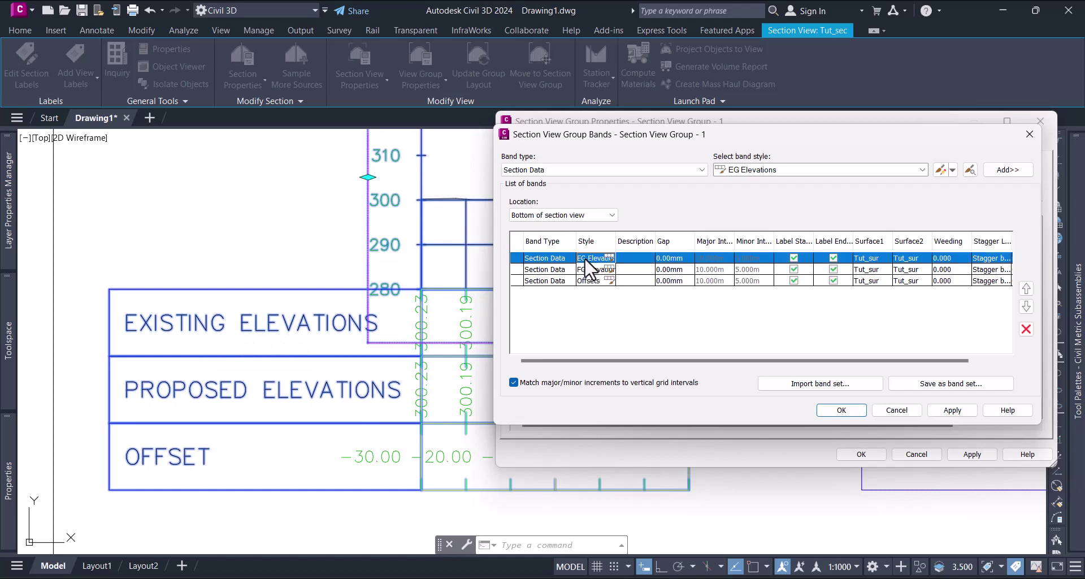
left_click(579, 268)
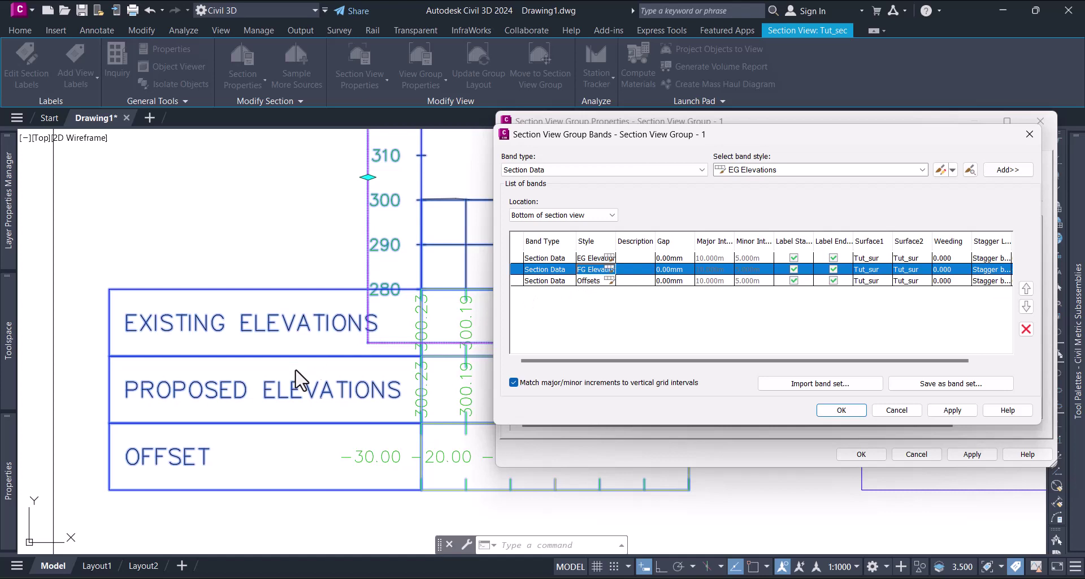
left_click(592, 280)
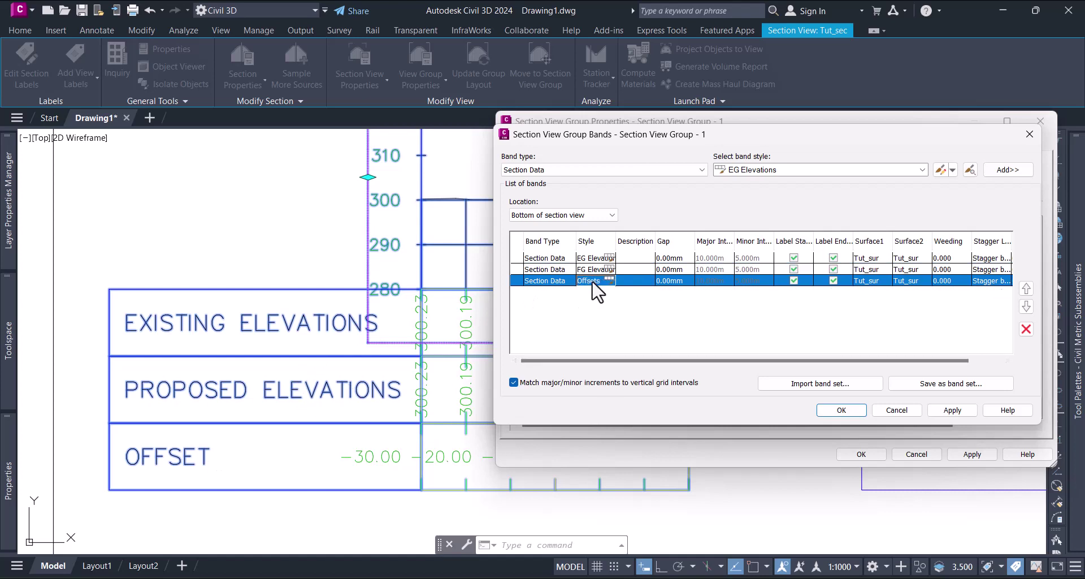
left_click(585, 272)
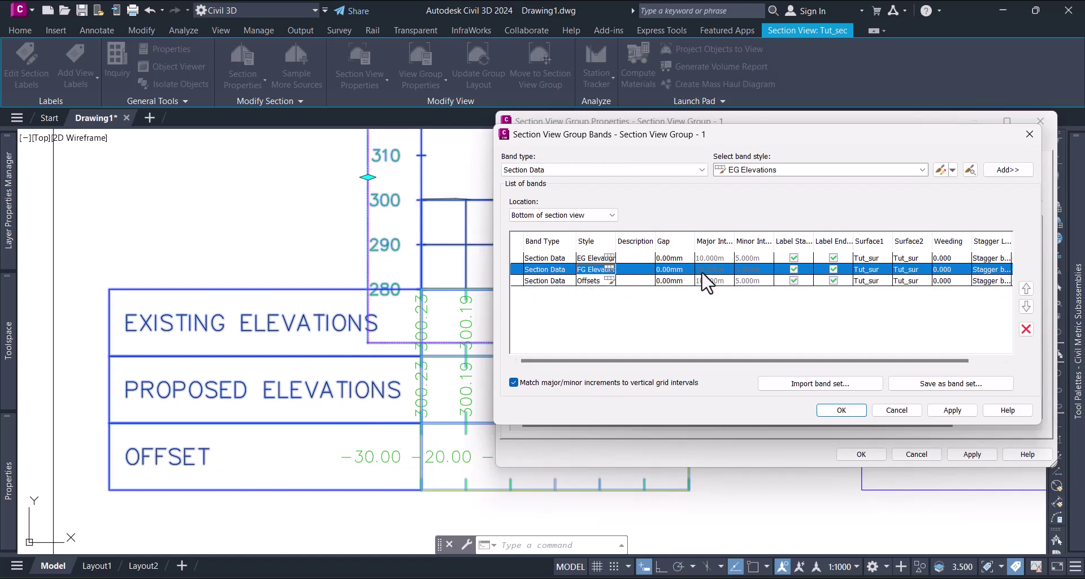
left_click(867, 269)
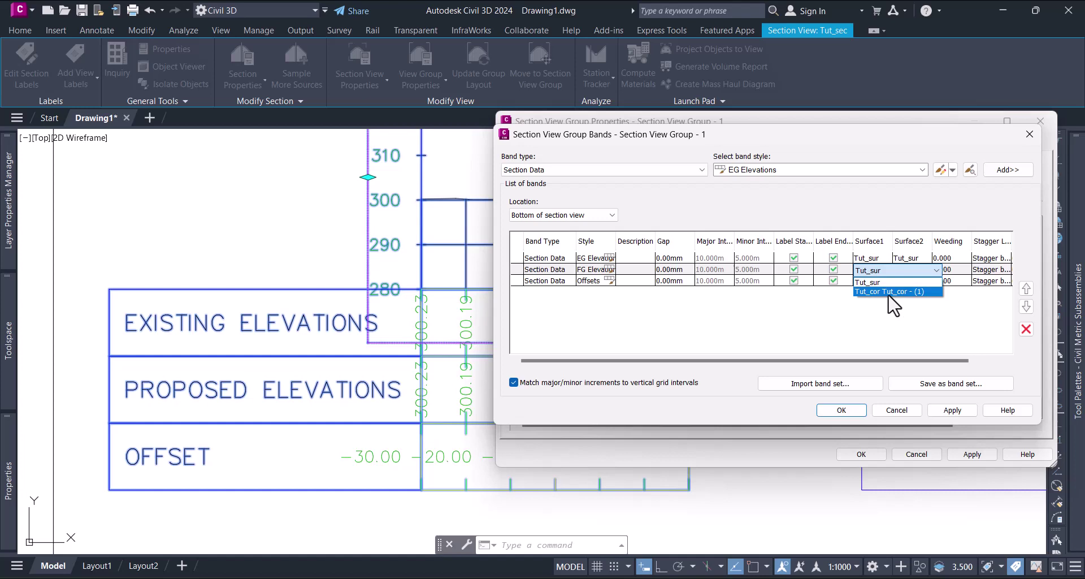
left_click(864, 292)
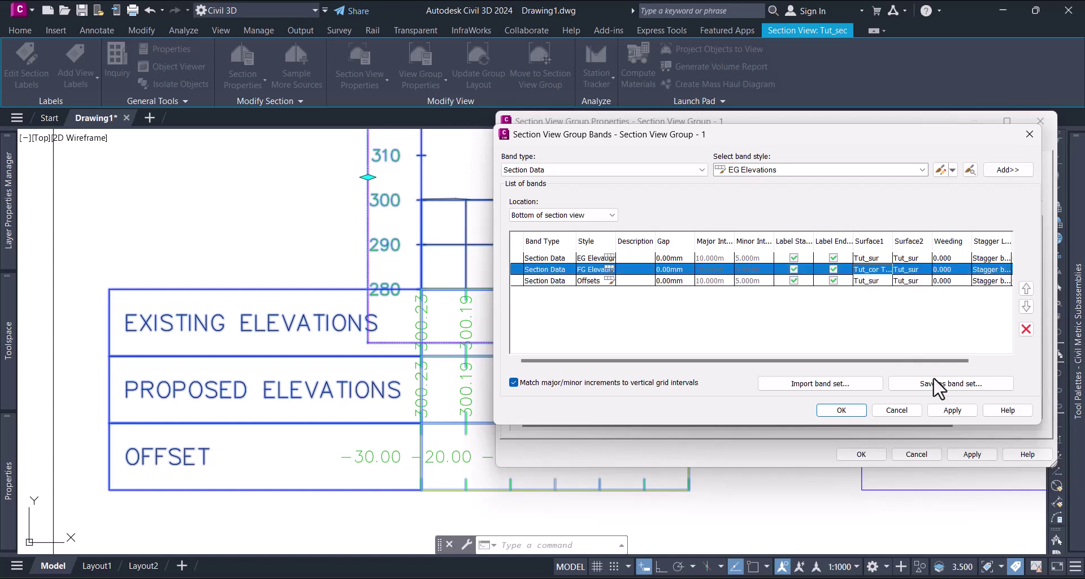
left_click(838, 411)
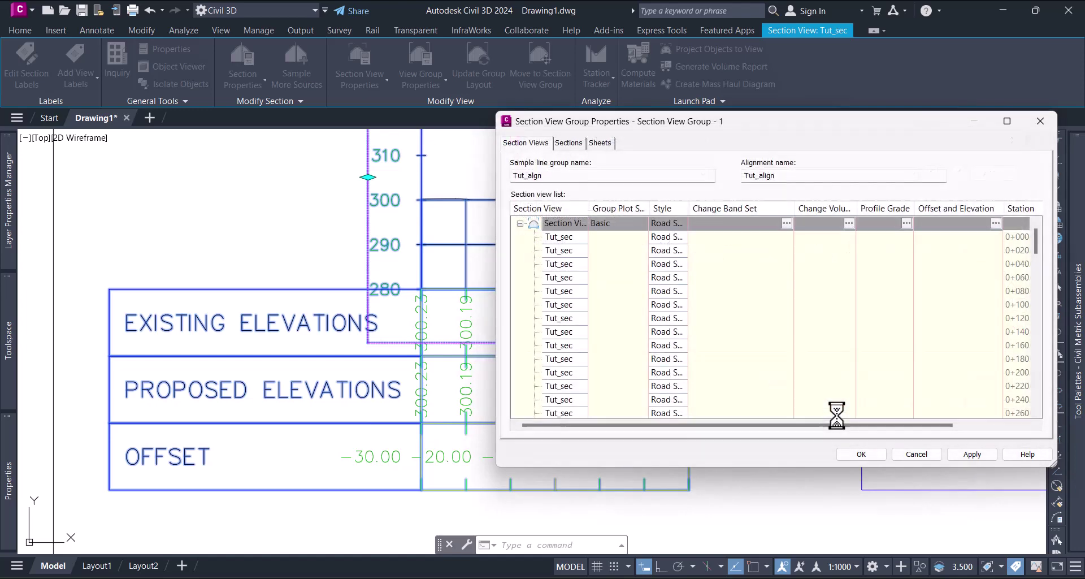
left_click(967, 452)
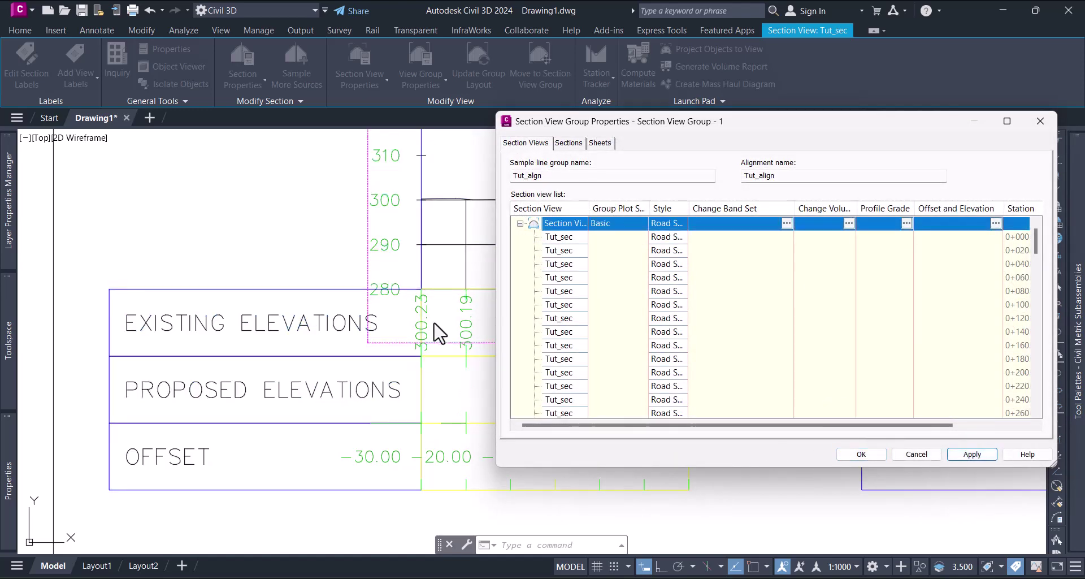
left_click(857, 456)
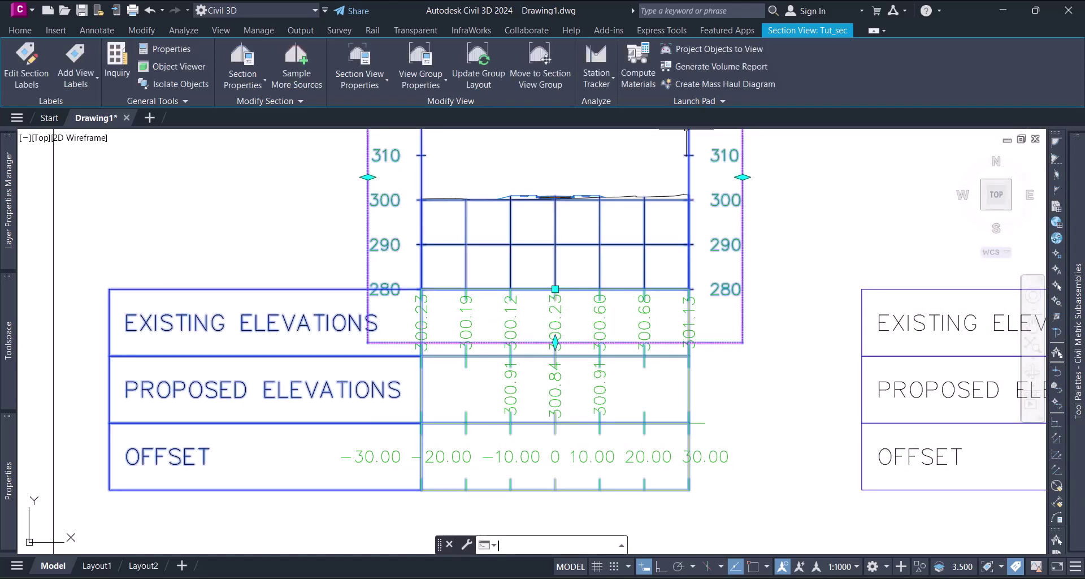
scroll(570, 431, "up", 2)
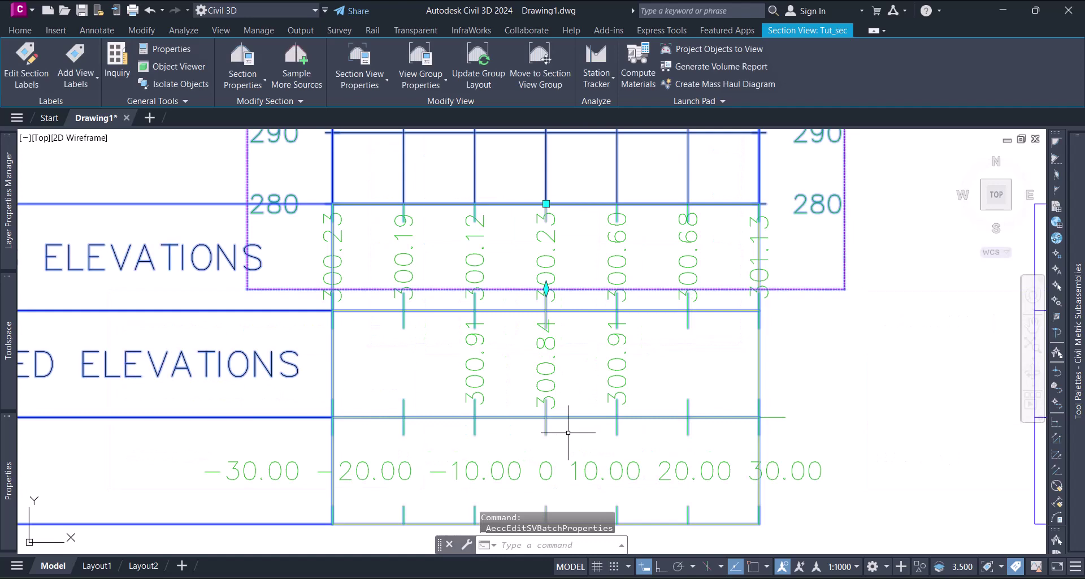
key("Escape")
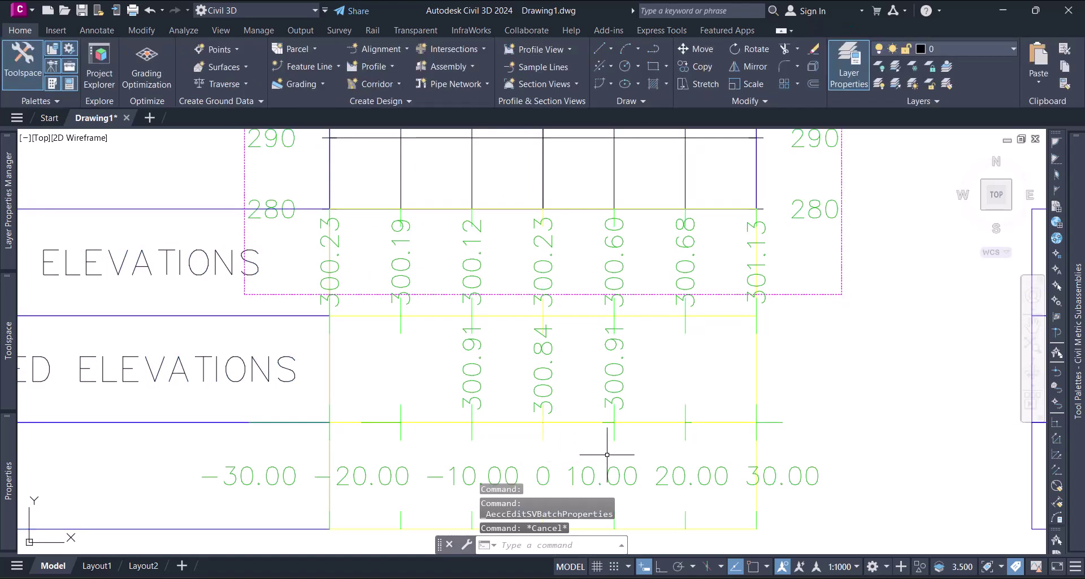
scroll(606, 455, "down", 6)
scroll(606, 446, "up", 2)
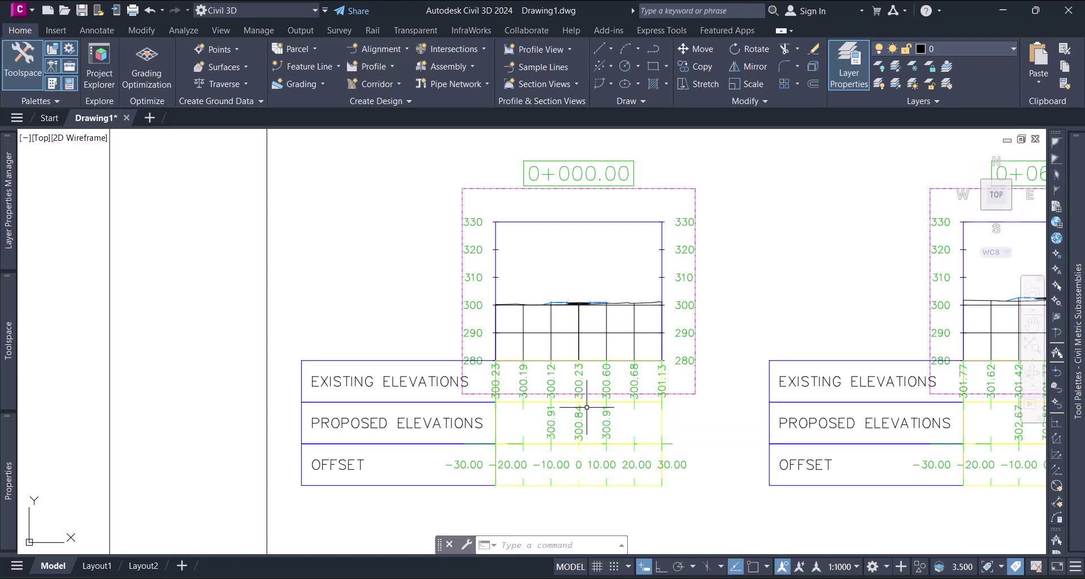
middle_click_drag(583, 414, 483, 447)
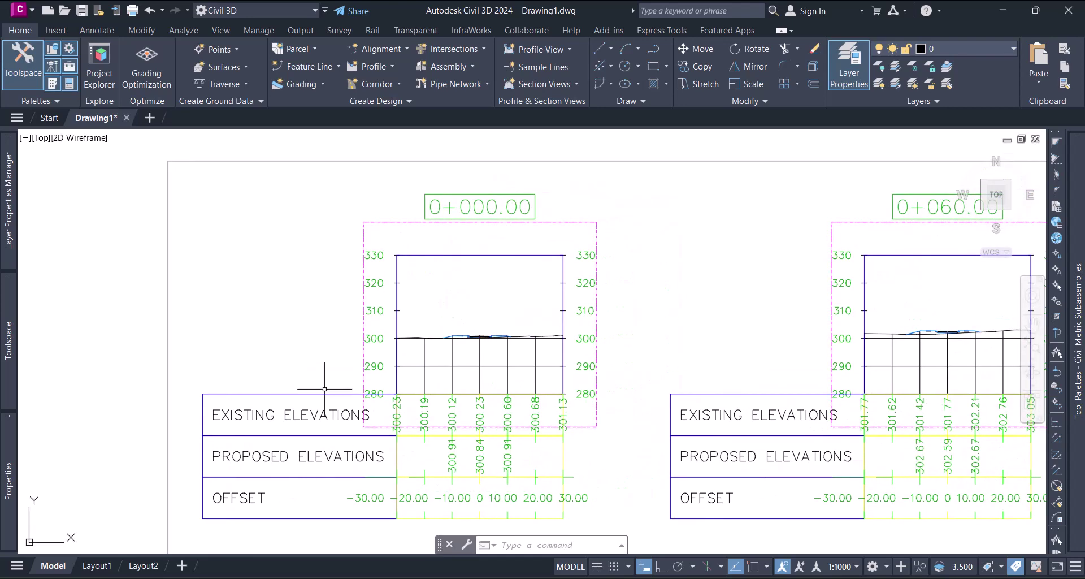
scroll(315, 381, "down", 6)
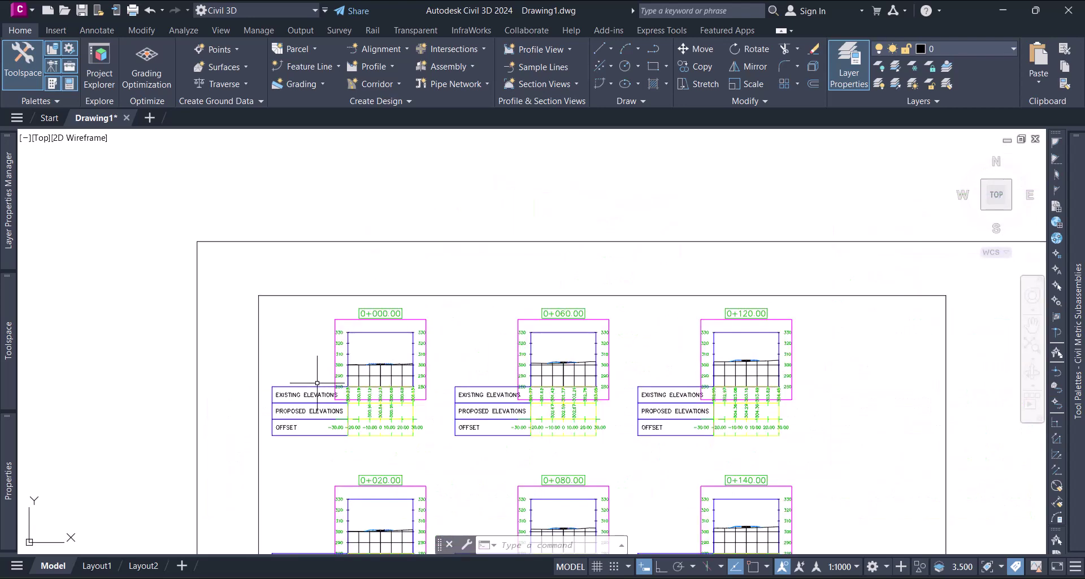
scroll(351, 377, "up", 8)
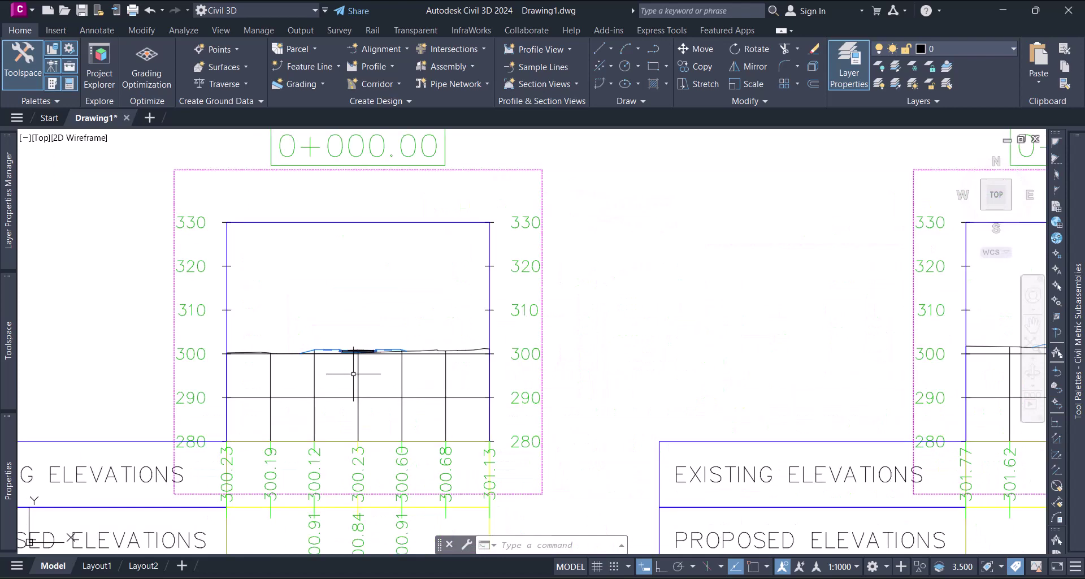
scroll(353, 373, "up", 5)
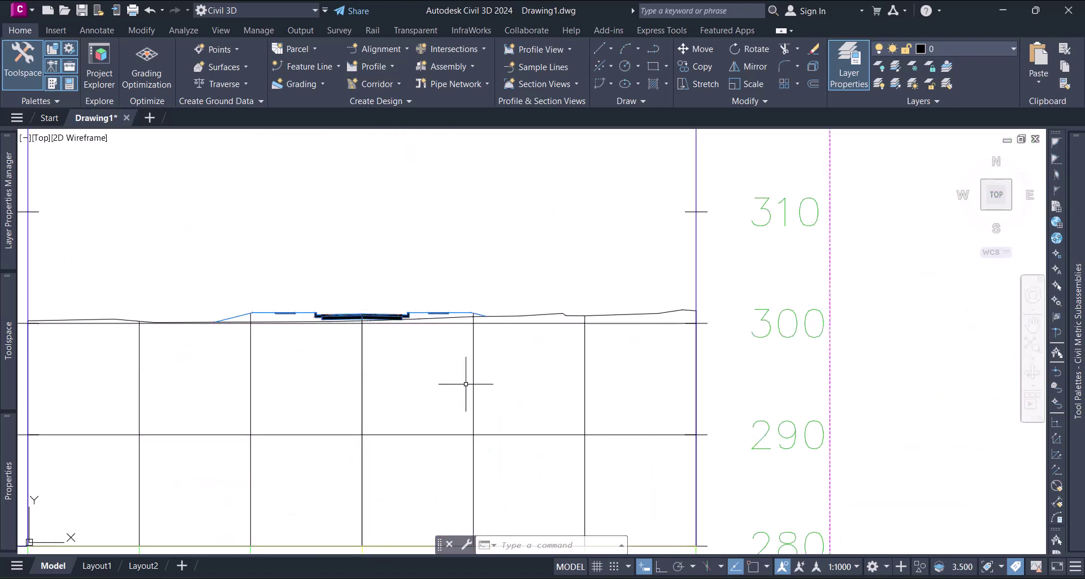
scroll(424, 391, "down", 10)
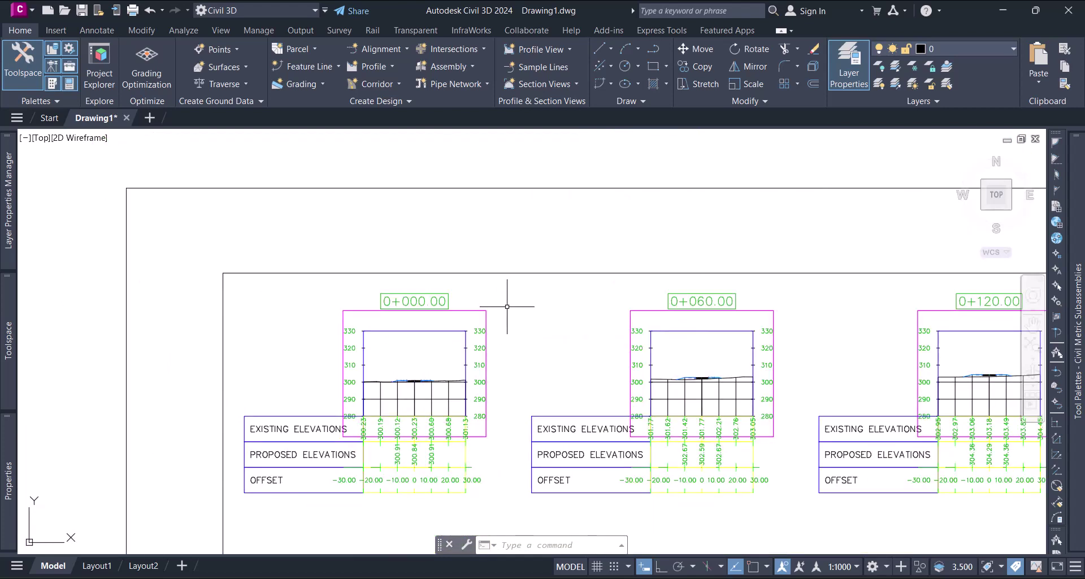
Step: Select the 0+000.00 section view and start Compute Materials for sample line group Tut_algn
left_click(465, 312)
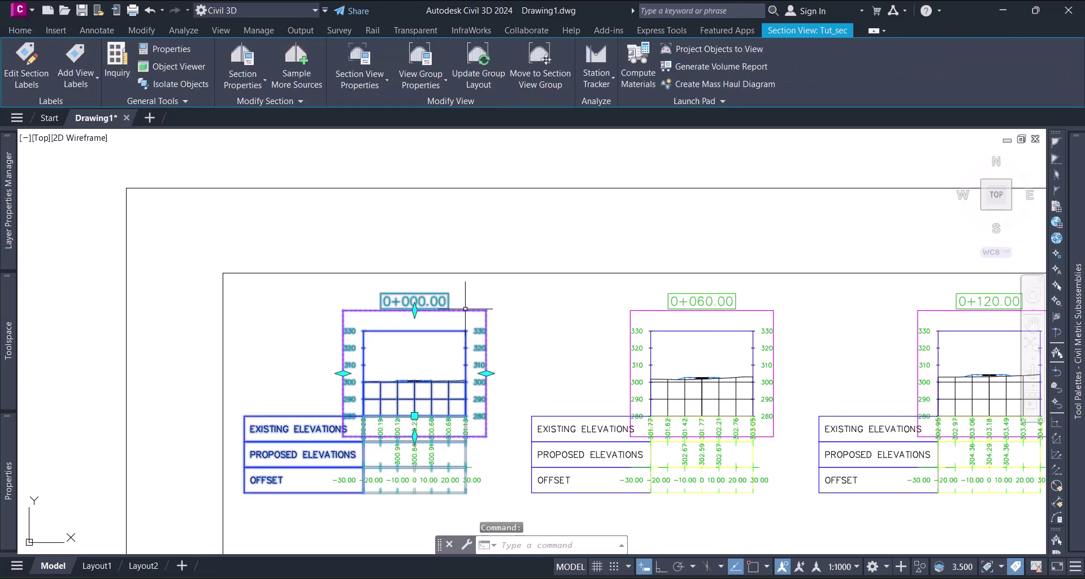
left_click(633, 70)
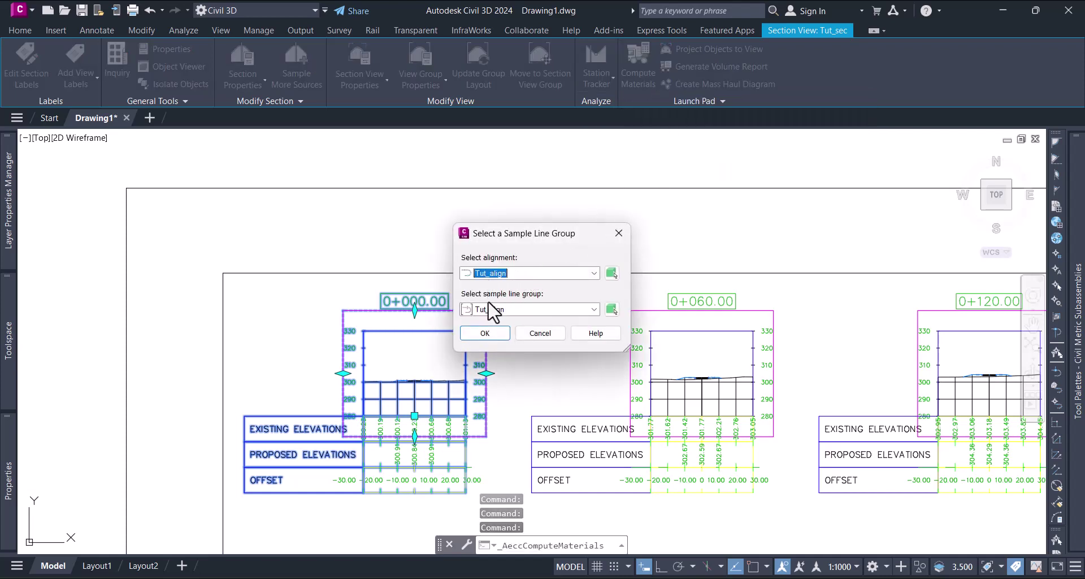
left_click(485, 334)
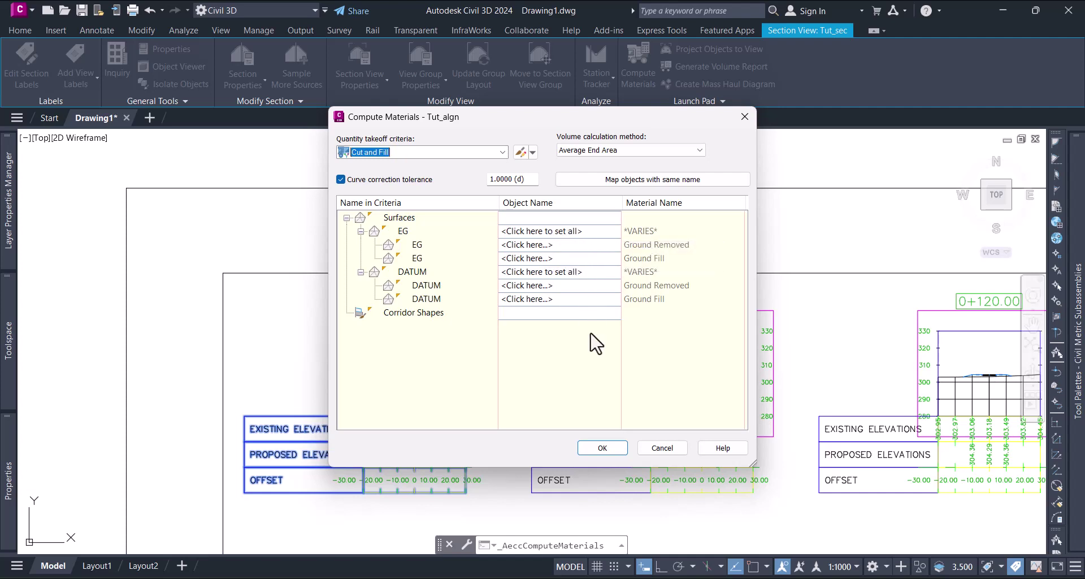
Step: Map EG to Tut_sur and DATUM to Tut_cor - (1), then run the computation
left_click(572, 232)
left_click(572, 232)
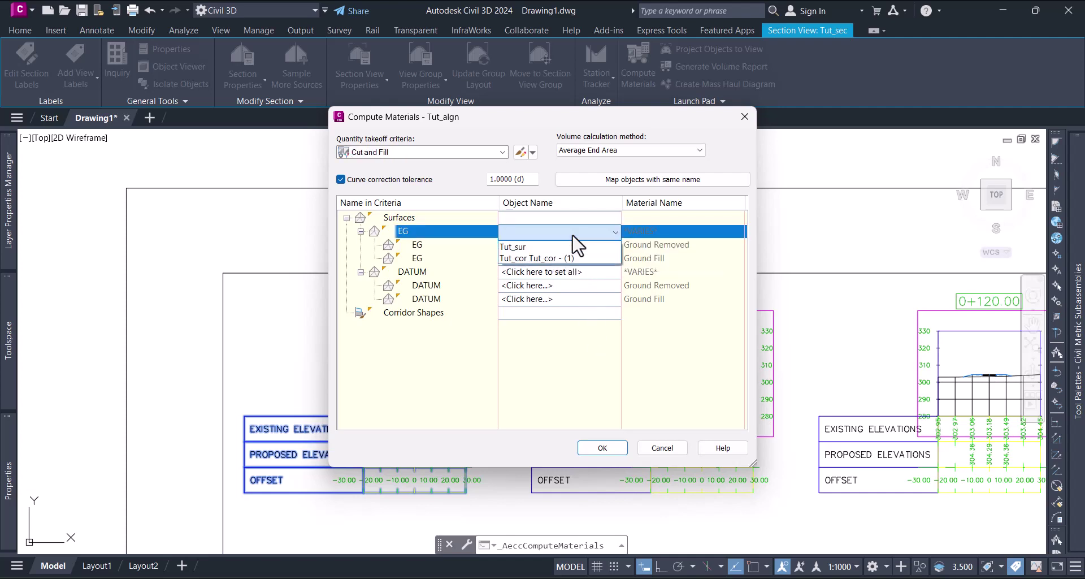
left_click(527, 245)
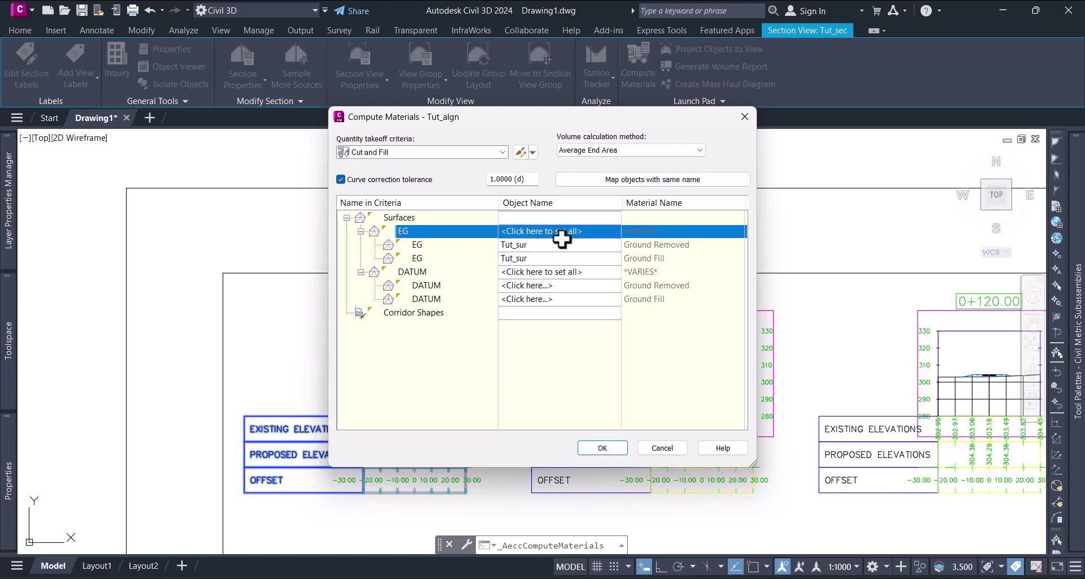
double_click(559, 276)
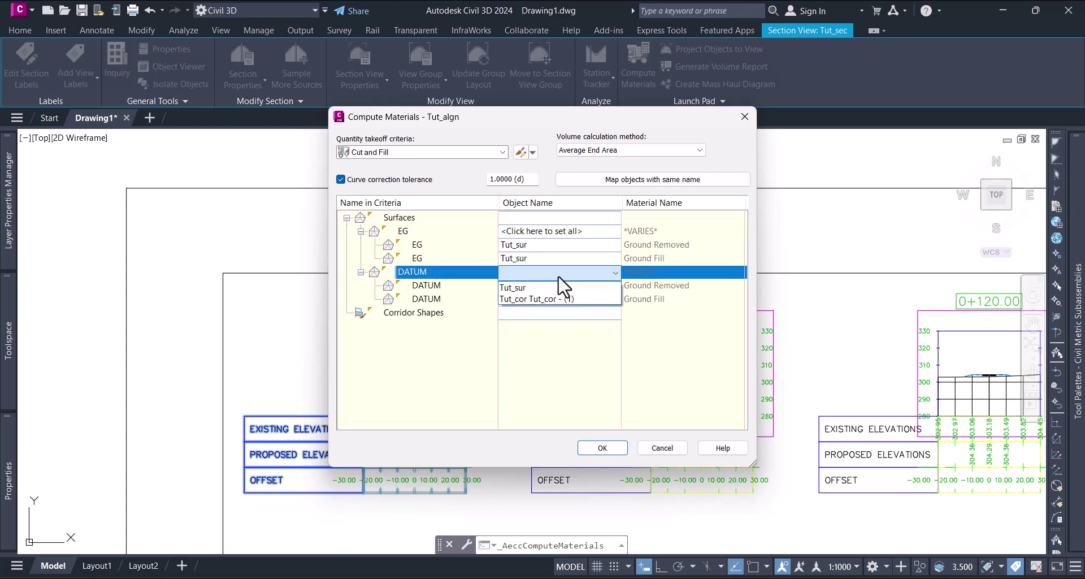
left_click(535, 298)
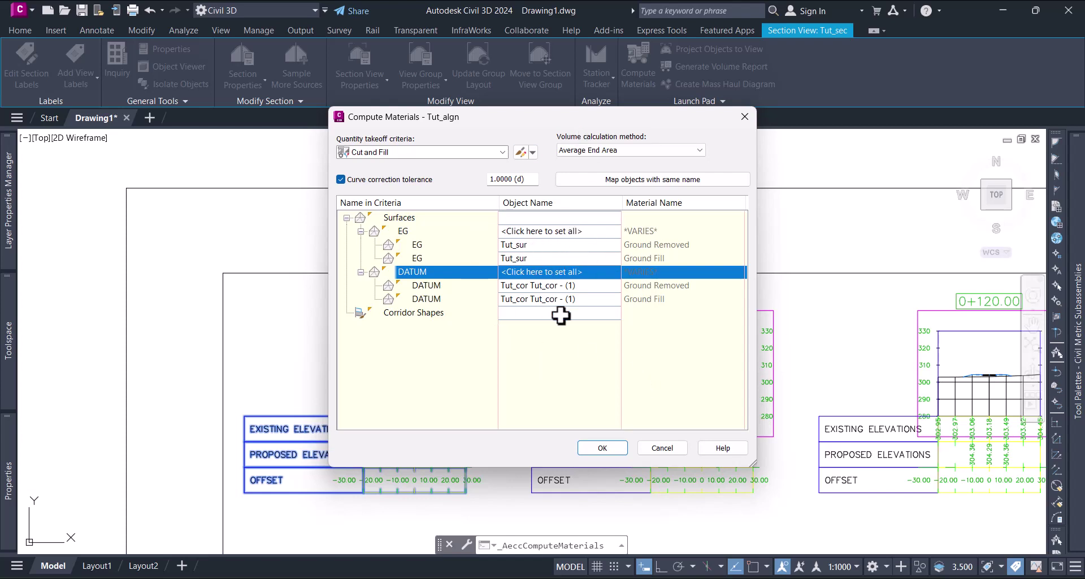
left_click(603, 448)
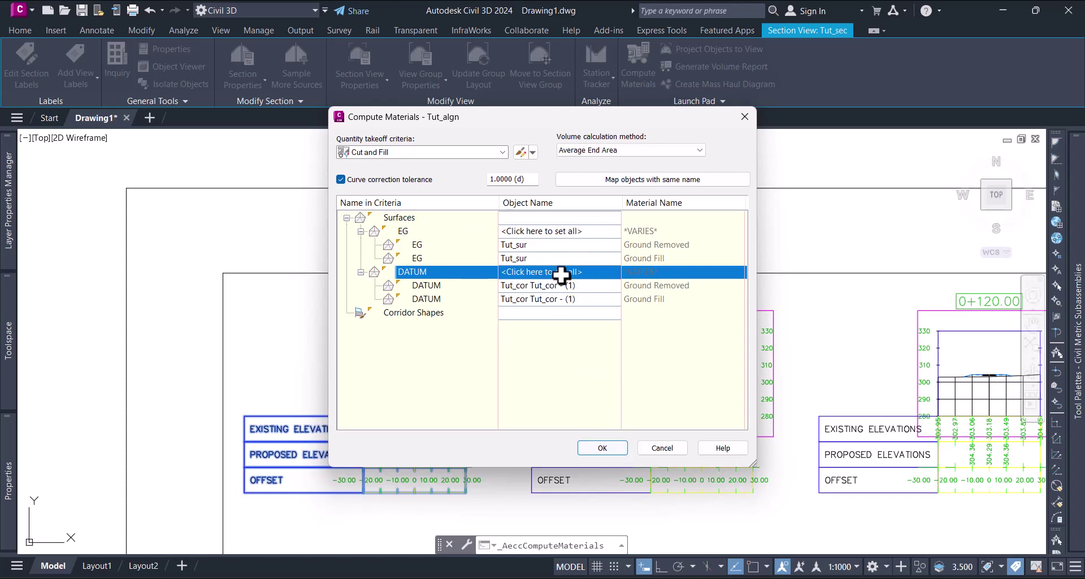
left_click(595, 447)
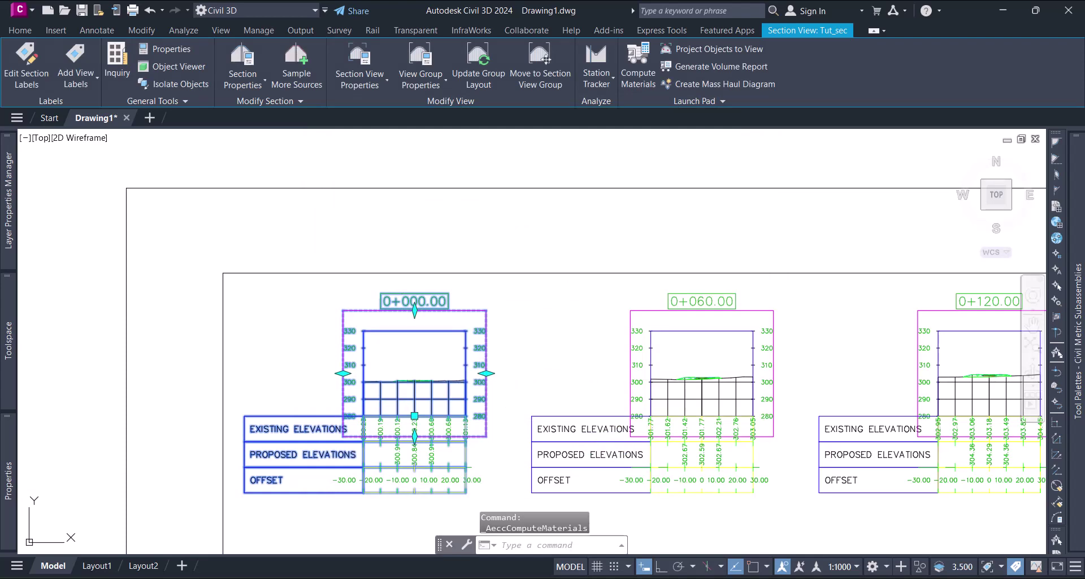
Step: Pan to the 0+060 section and inspect its corridor section lines
key("Escape")
scroll(685, 375, "up", 8)
middle_click_drag(733, 380, 548, 391)
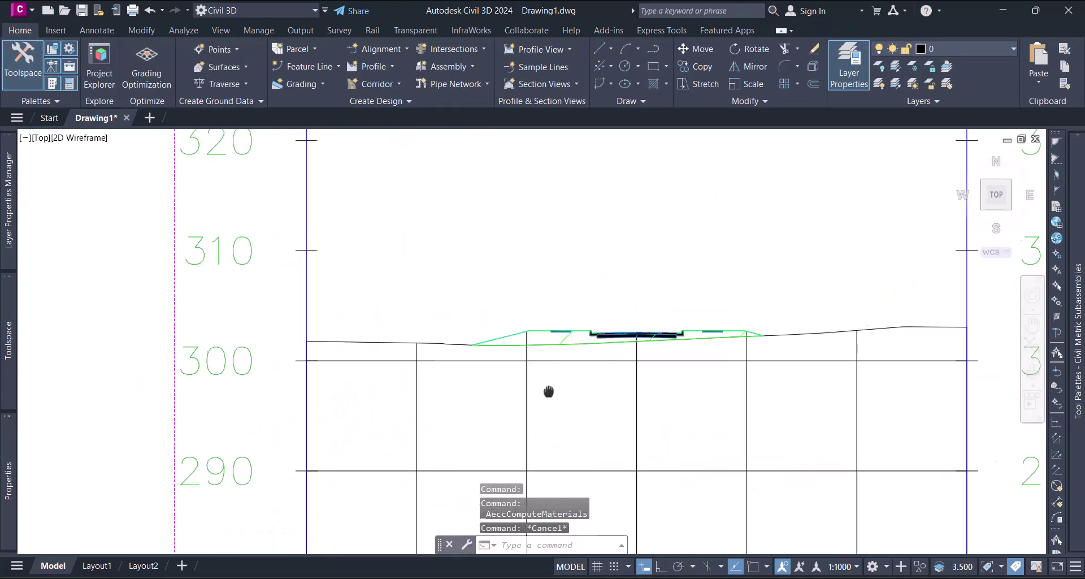
scroll(530, 363, "up", 7)
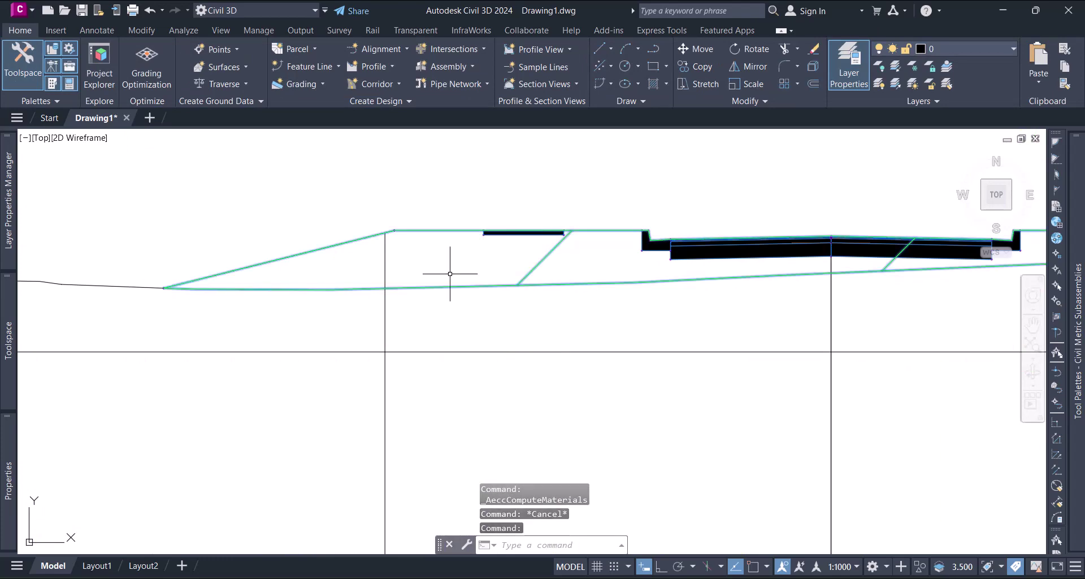
left_click(450, 273)
key("Escape")
Step: Zoom out over the section view grid and select the 1+080 section view
scroll(339, 290, "down", 7)
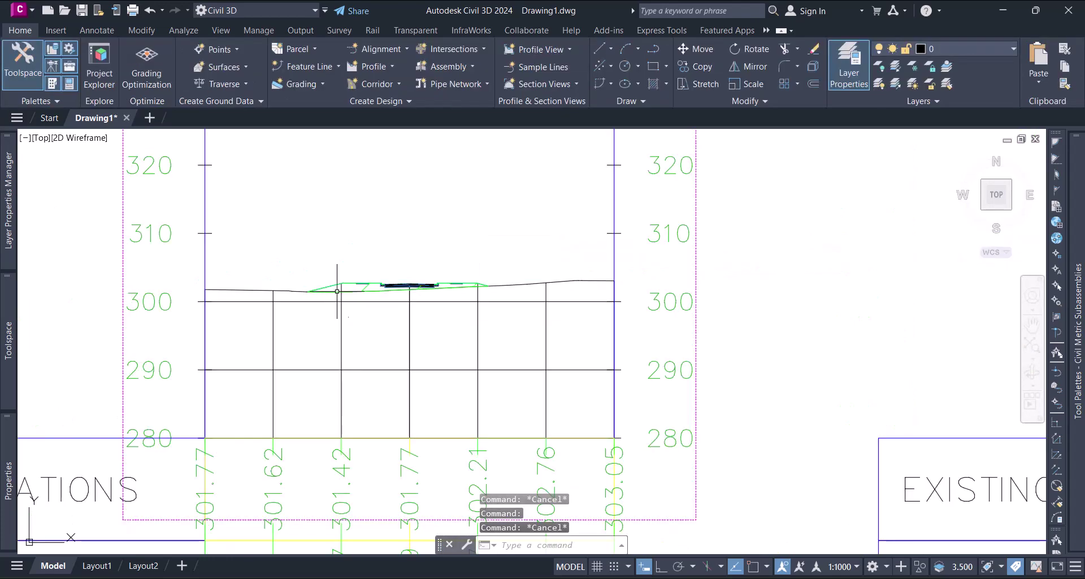
scroll(337, 291, "down", 10)
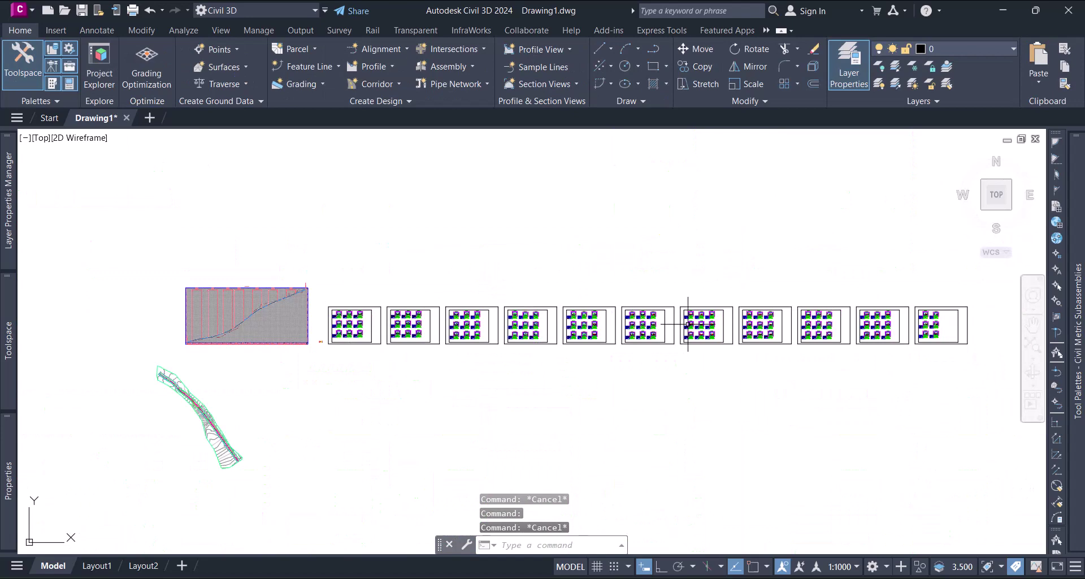
scroll(688, 323, "up", 10)
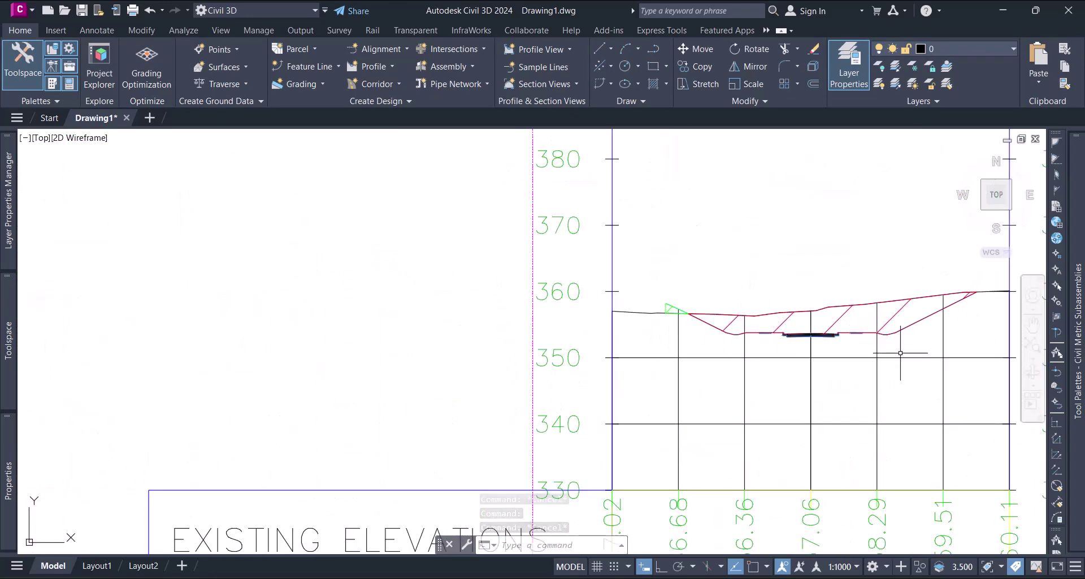
scroll(900, 353, "up", 3)
scroll(787, 341, "up", 3)
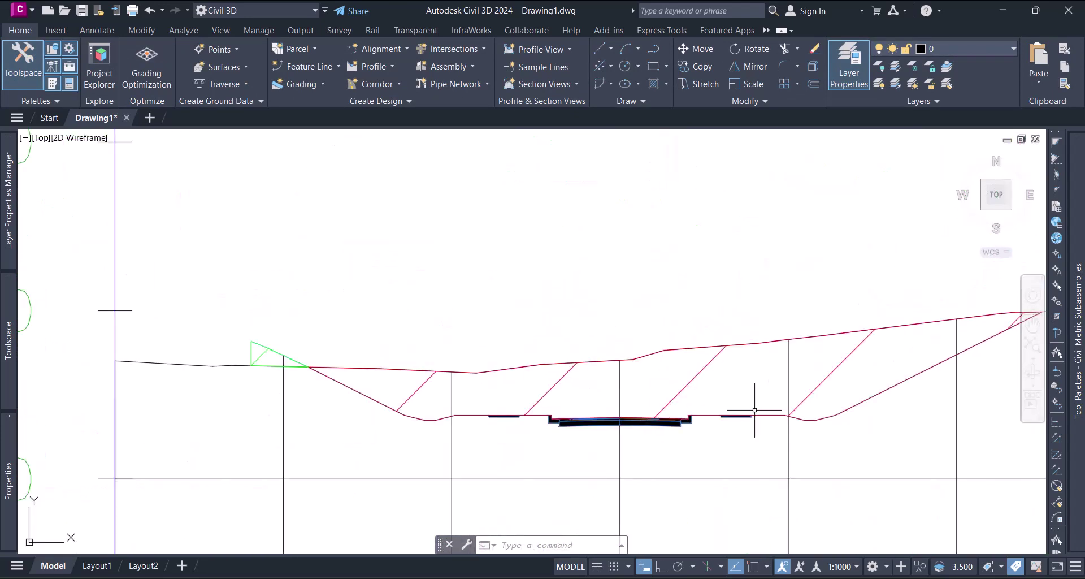
middle_click_drag(754, 410, 734, 358)
scroll(528, 380, "up", 4)
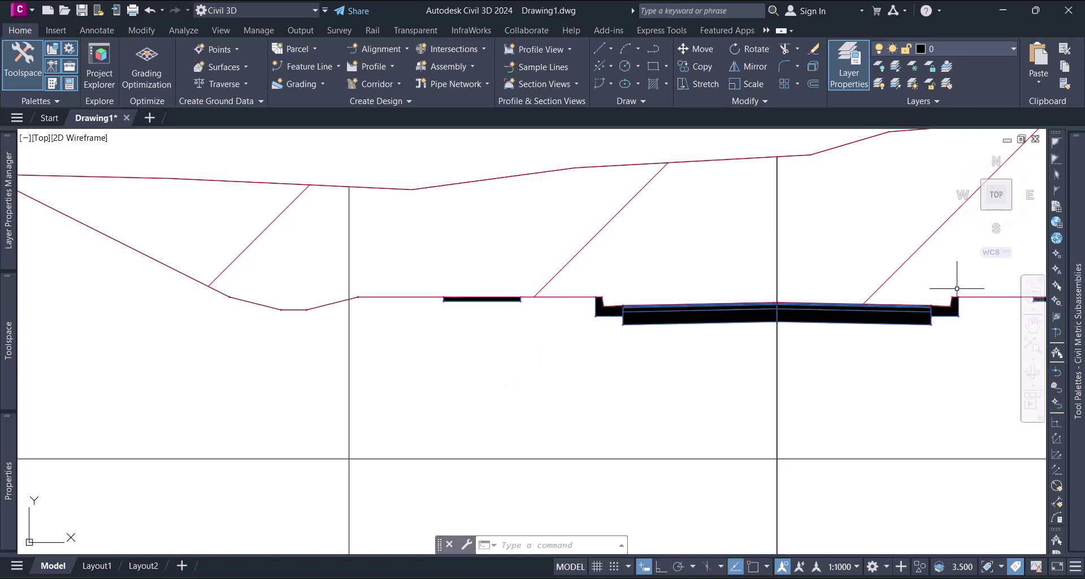
middle_click_drag(962, 289, 661, 389)
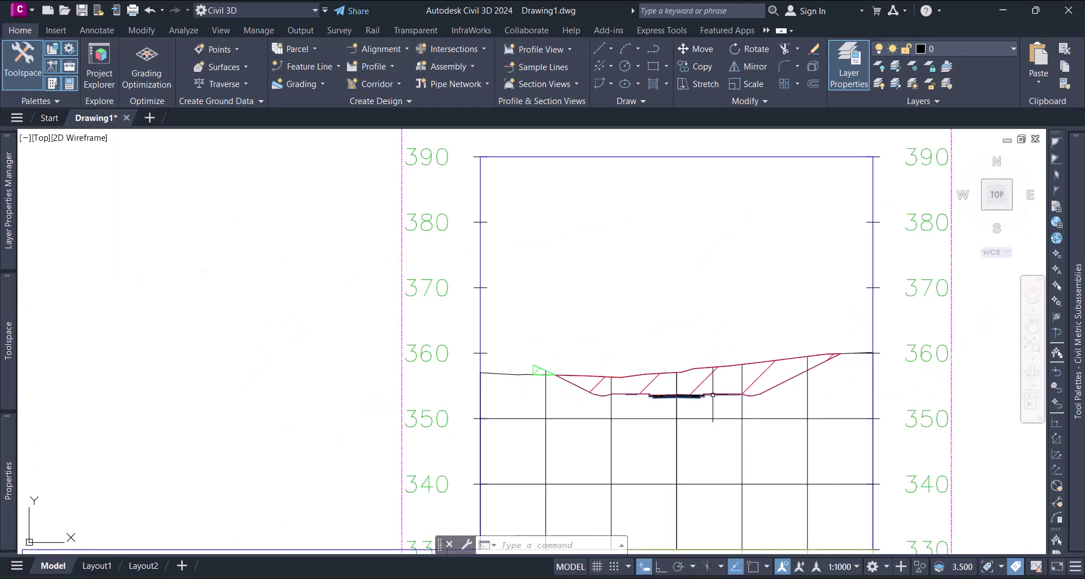
scroll(713, 396, "down", 4)
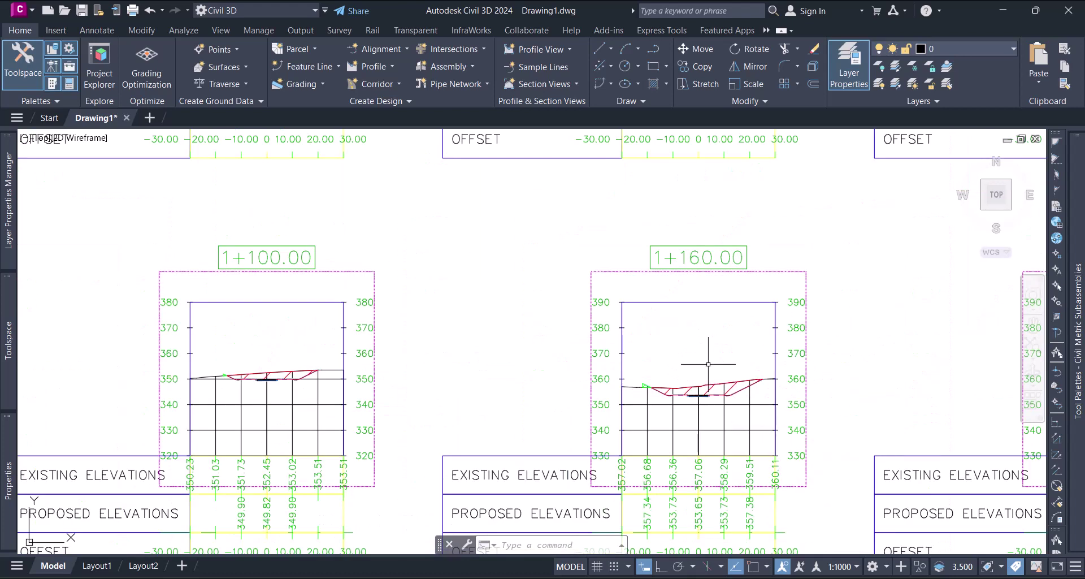
scroll(709, 364, "down", 4)
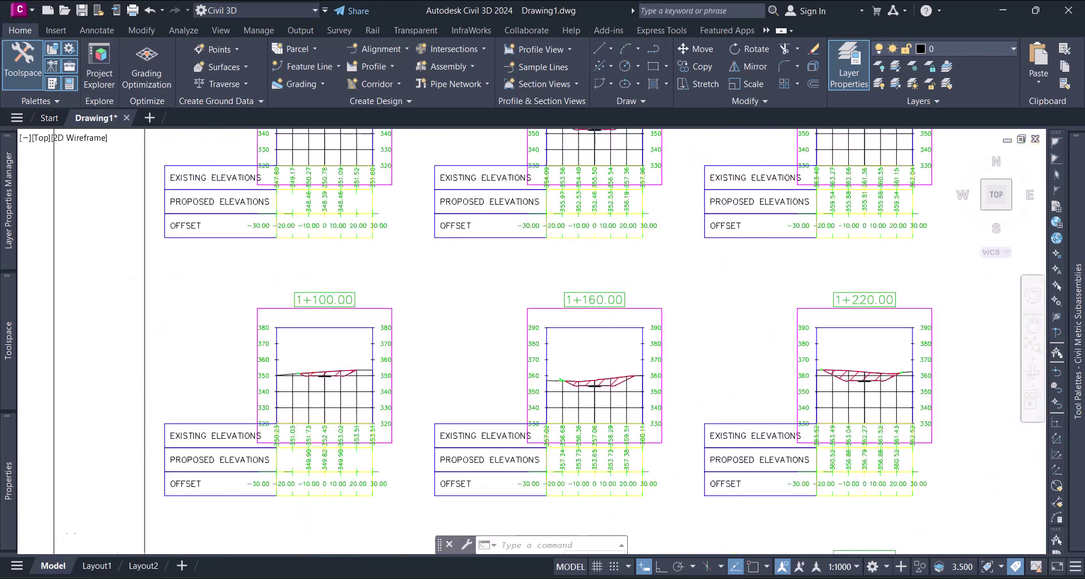
scroll(548, 334, "up", 2)
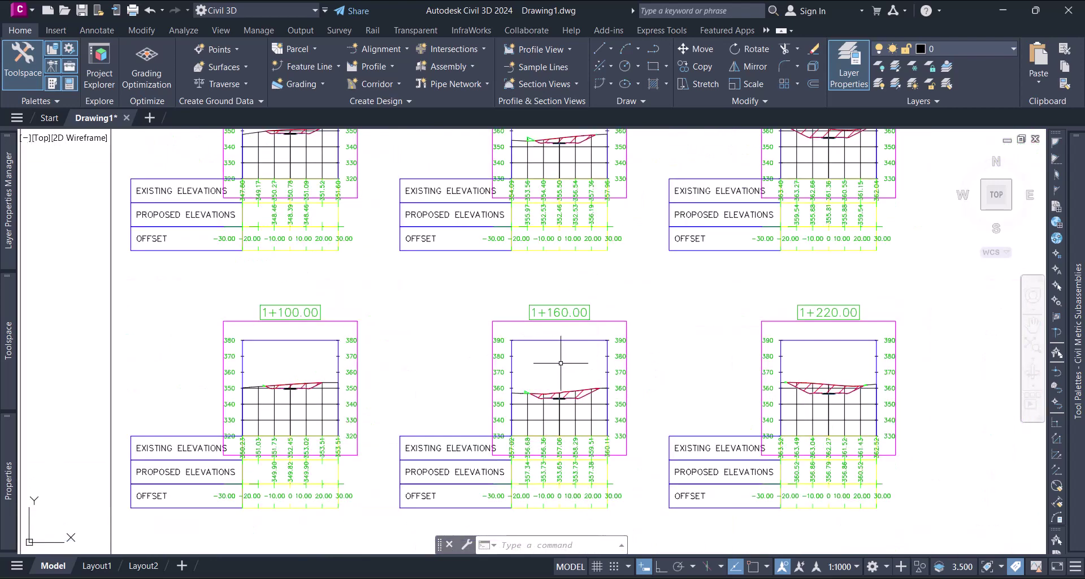
mouse_move(565, 364)
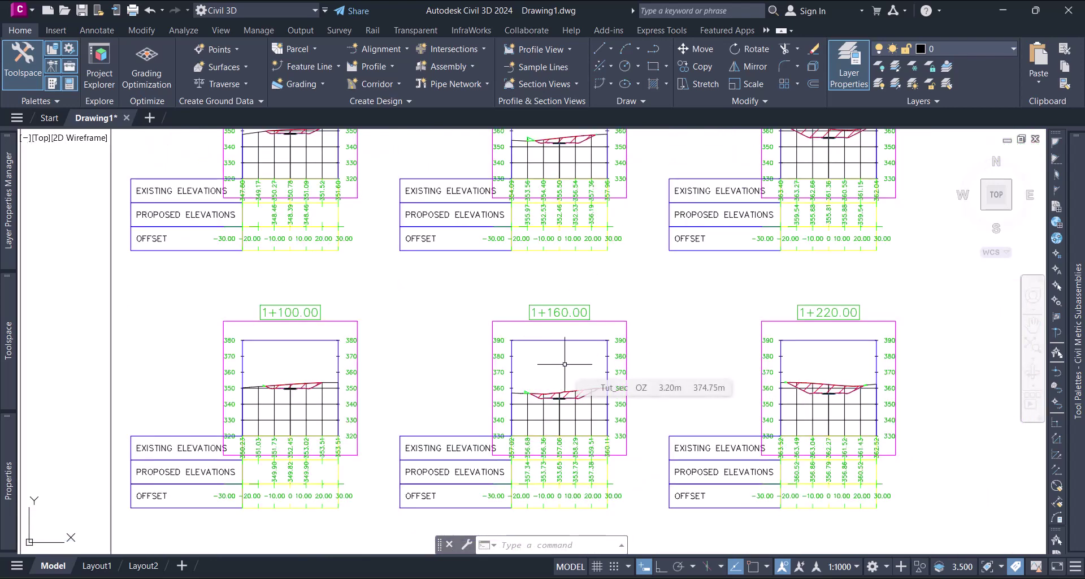
scroll(571, 417, "down", 5)
scroll(571, 417, "up", 5)
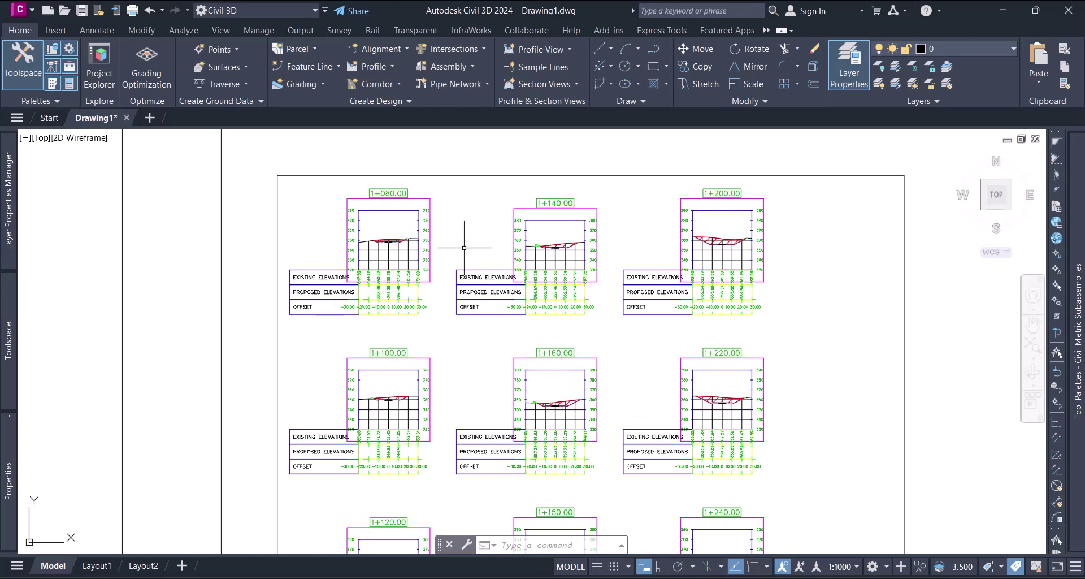
left_click(432, 214)
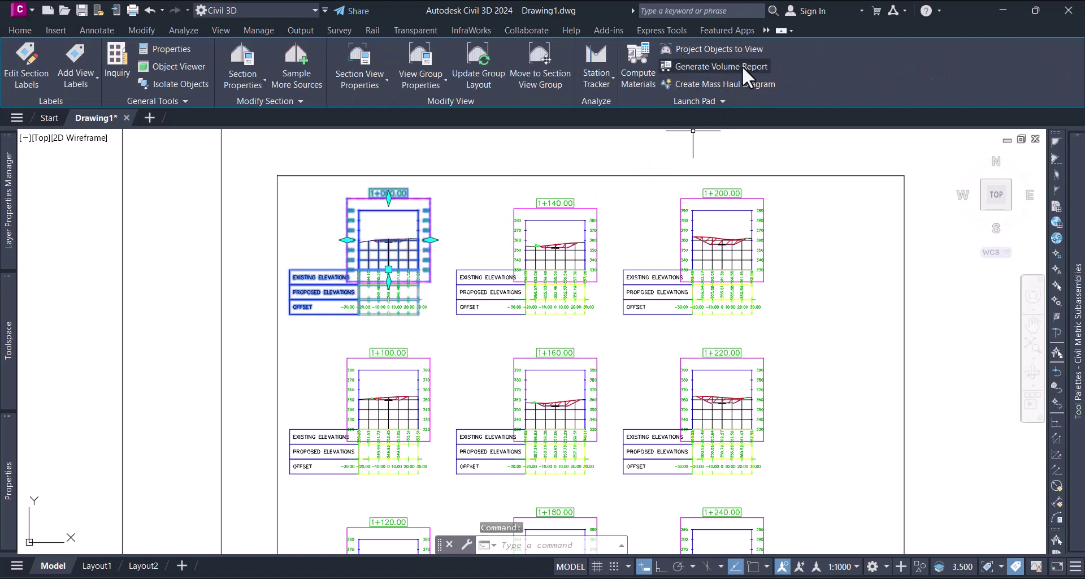
Step: Generate a Tut_align volume report from Material List - (1), default style sheet, displayed as XML
left_click(693, 66)
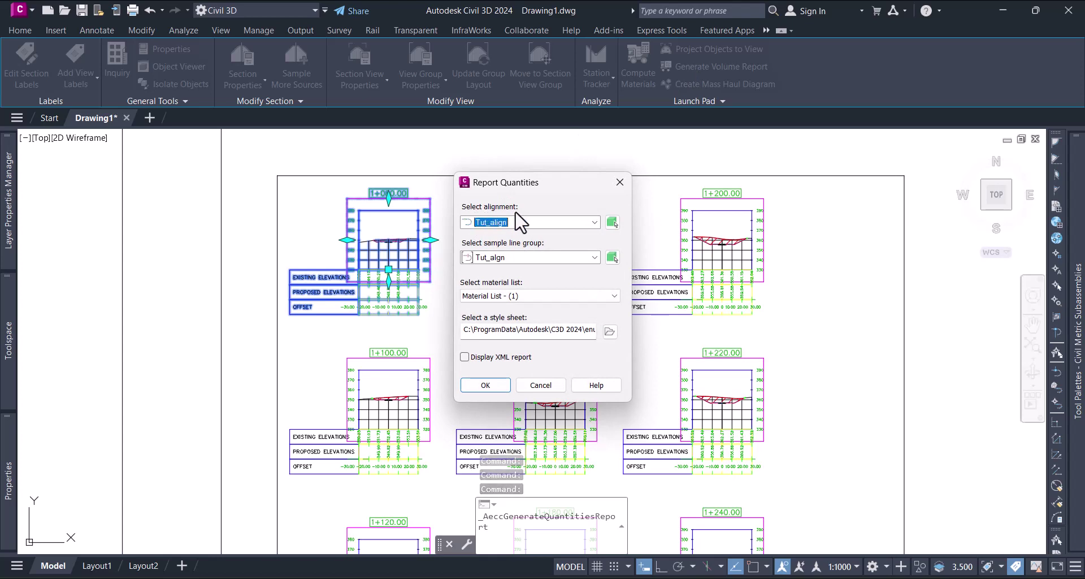
left_click(509, 294)
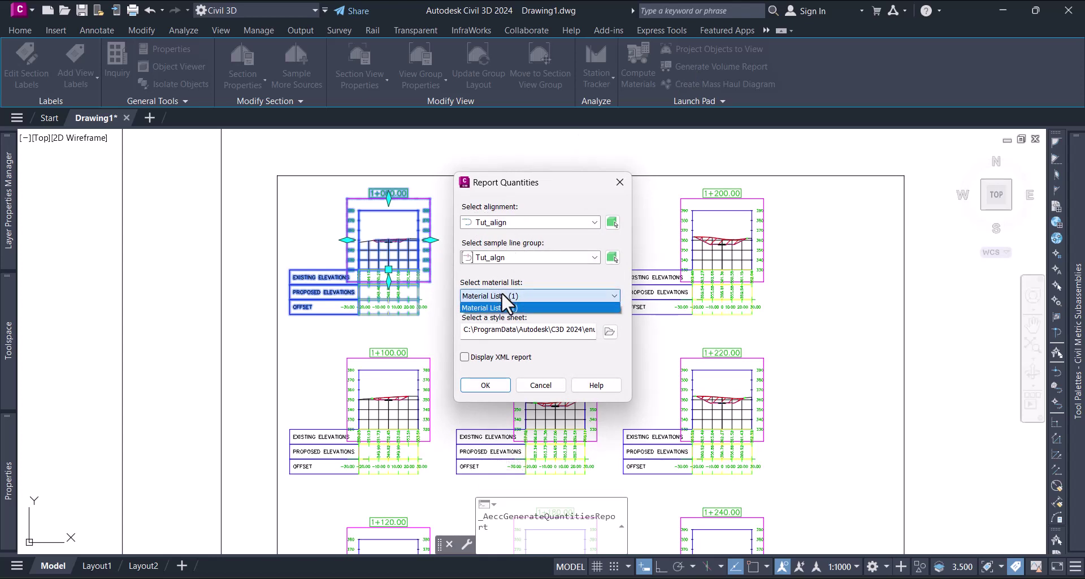
left_click(508, 296)
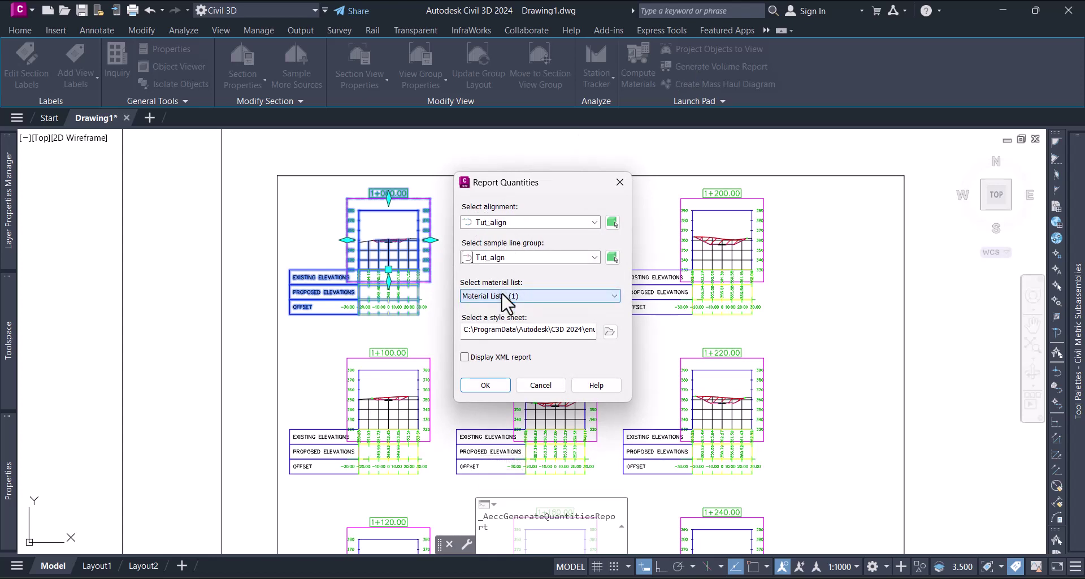
left_click(610, 331)
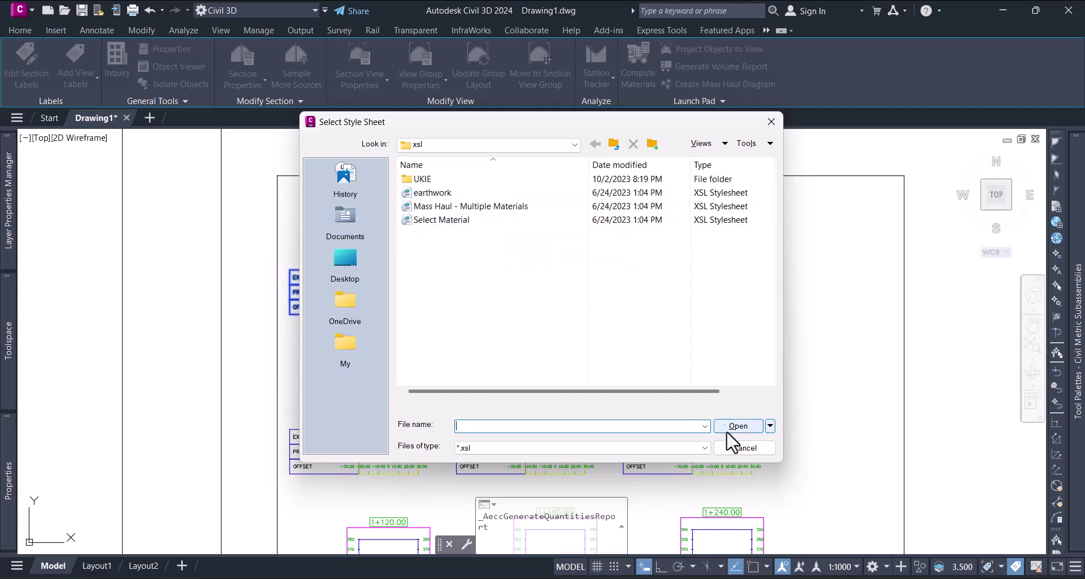
left_click(741, 445)
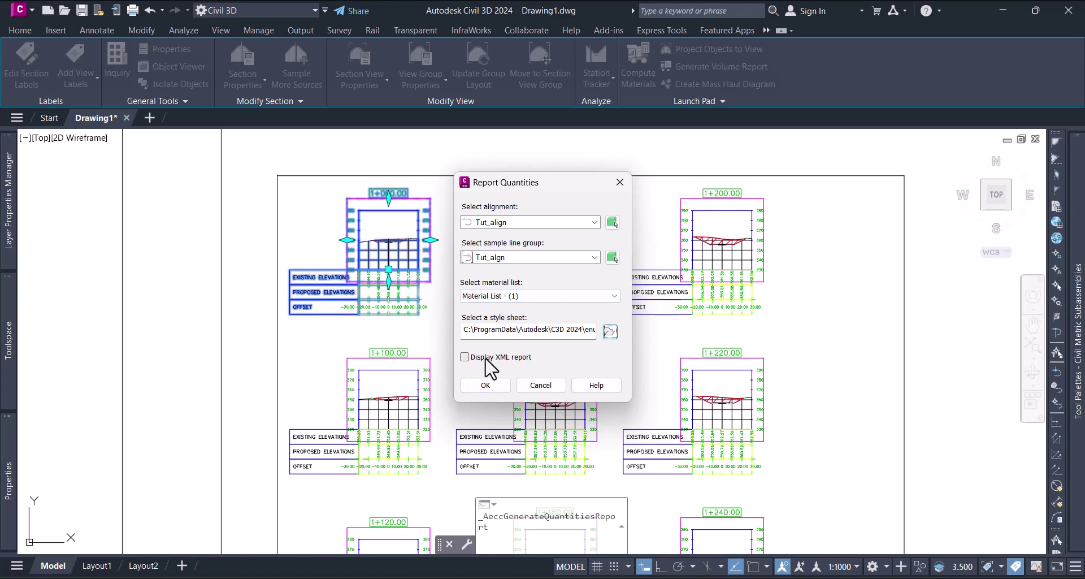
left_click(465, 357)
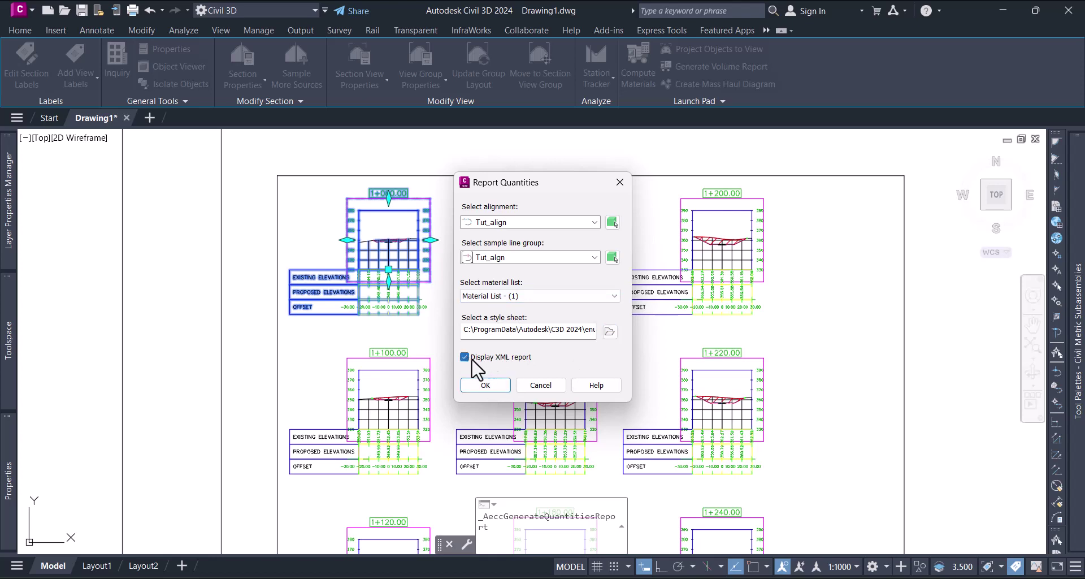
left_click(483, 383)
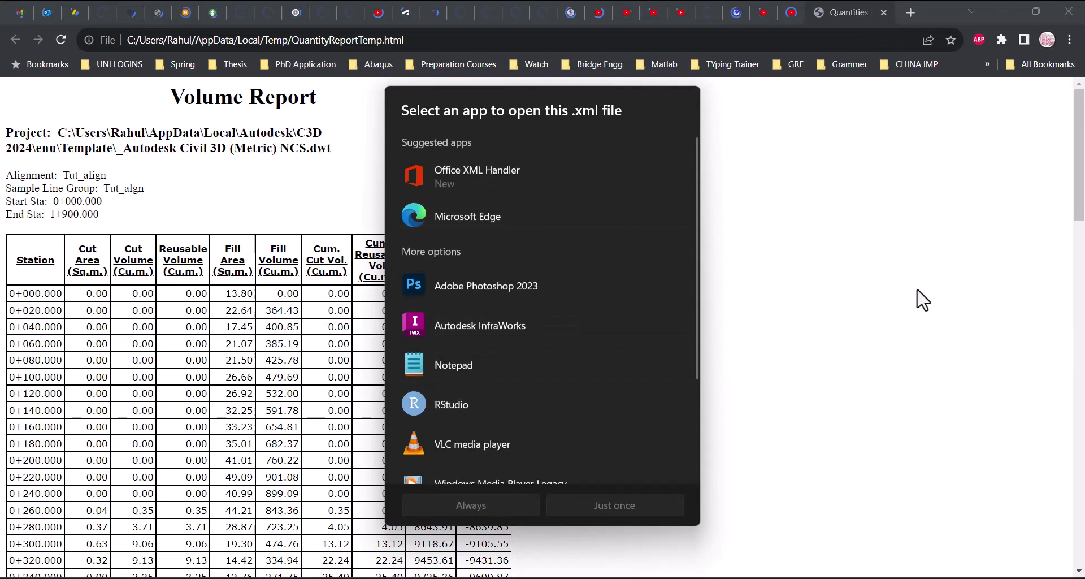
Step: Review the 0+020.000 row's cut and fill volumes in the report, then minimize Chrome
left_click(735, 240)
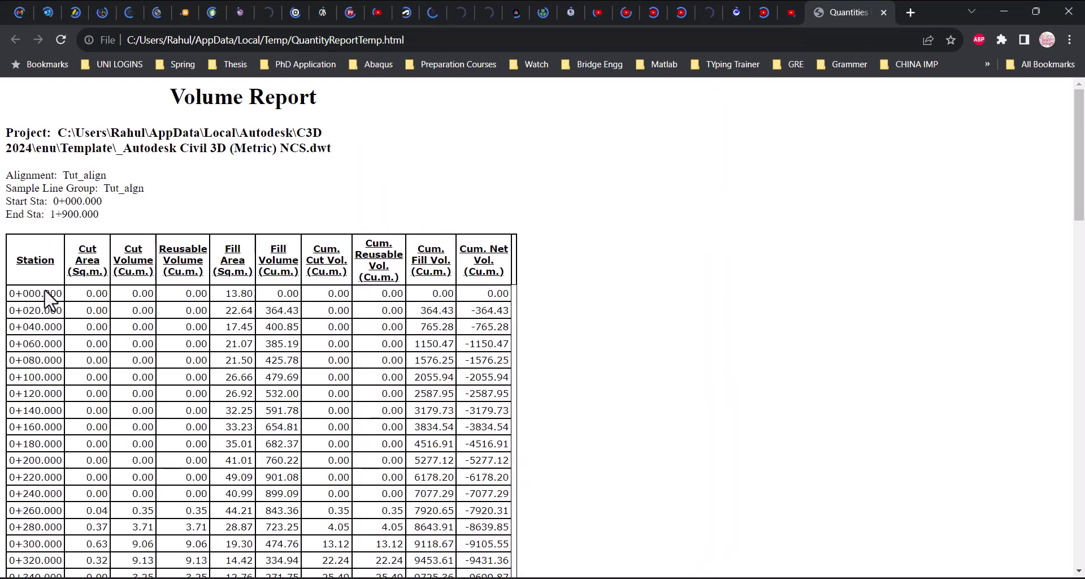
scroll(11, 284, "down", 4)
scroll(9, 283, "up", 3)
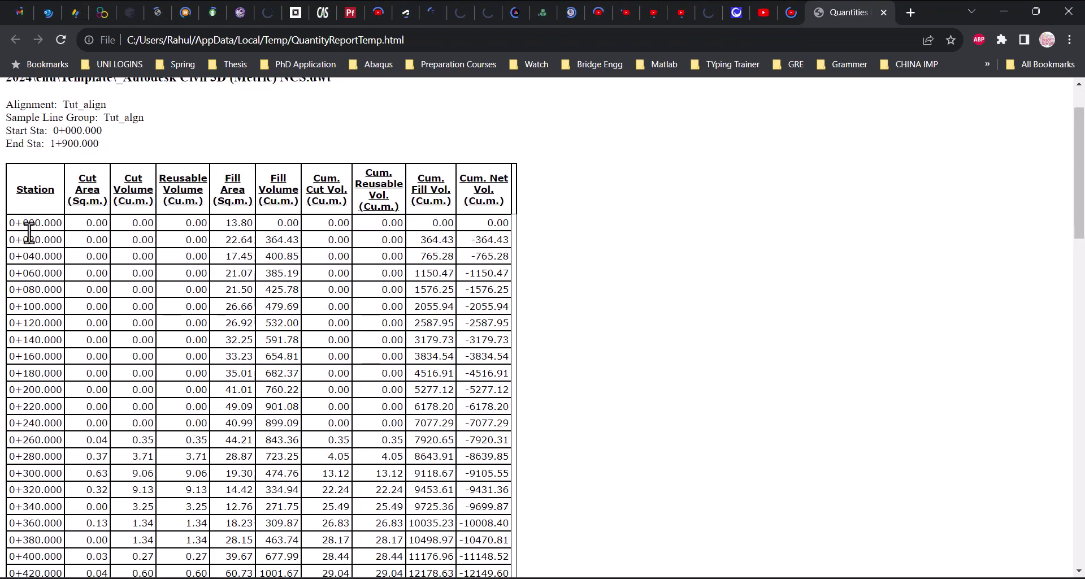
left_click_drag(12, 244, 507, 240)
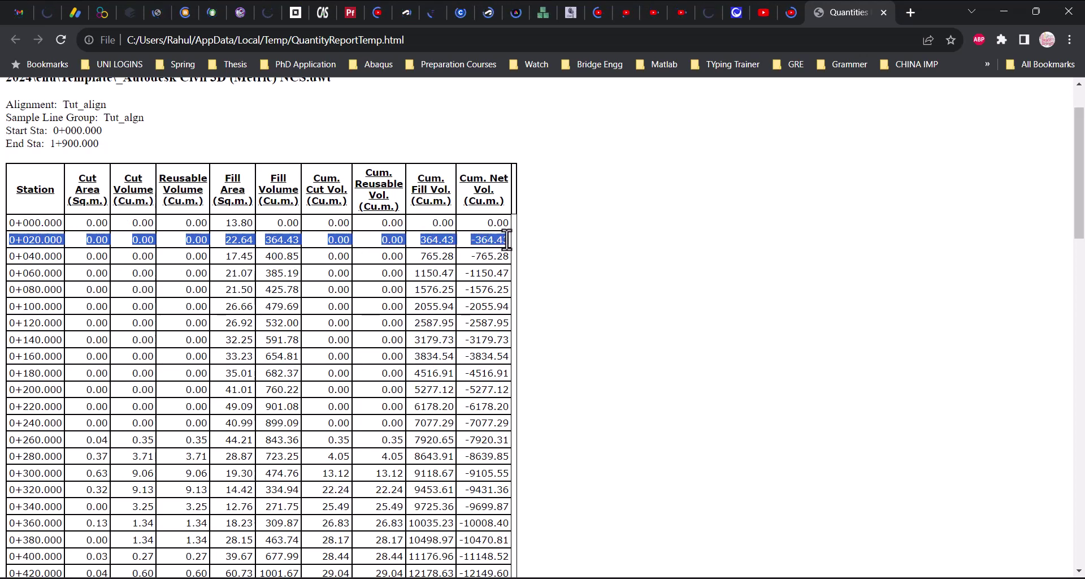
left_click(505, 237)
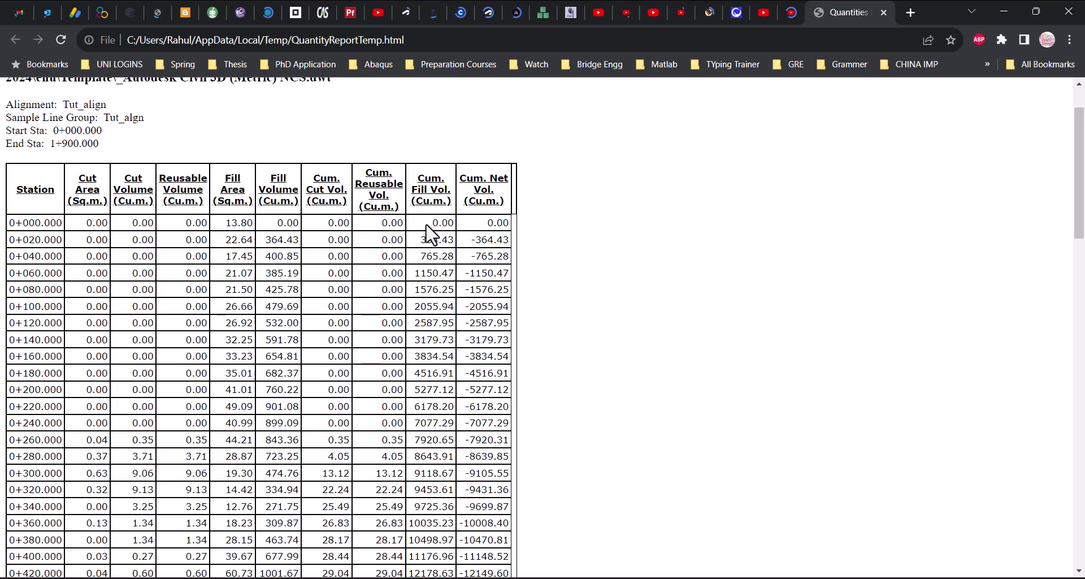
left_click_drag(421, 240, 451, 240)
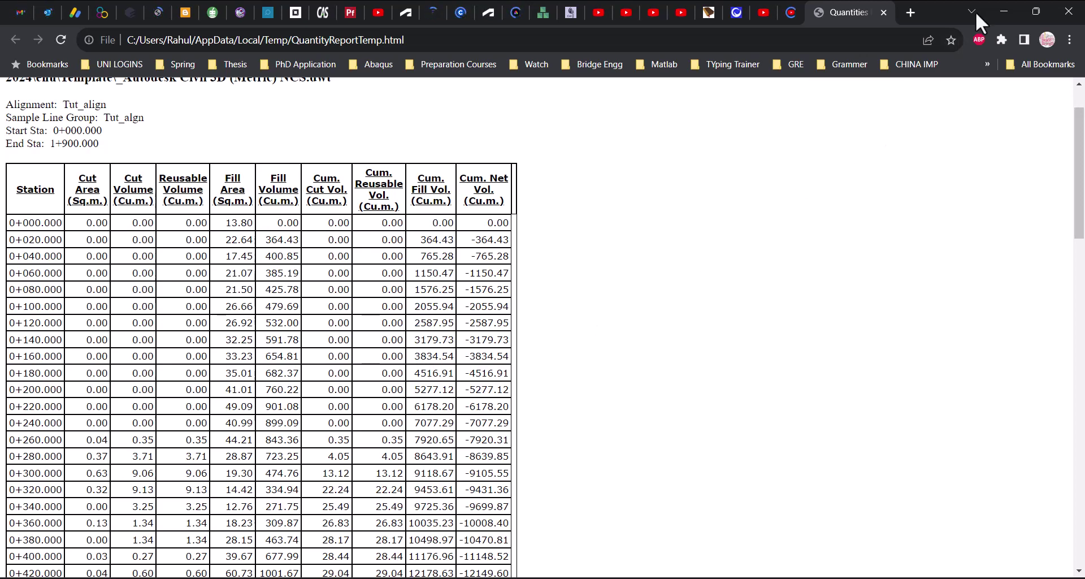
left_click(999, 10)
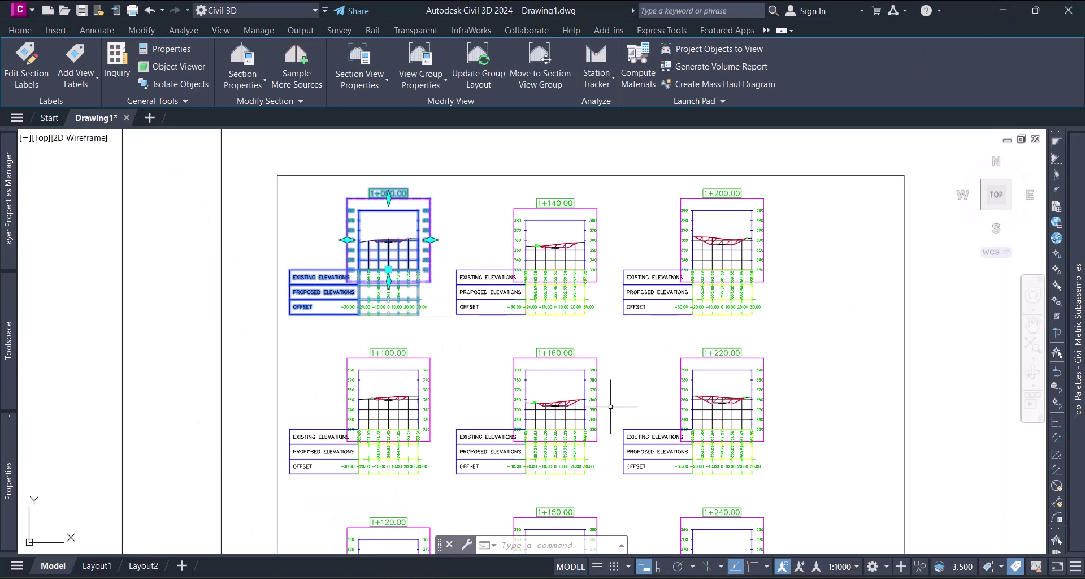
Step: Deselect the section view and pan below the profile view to the alignment corridor
key("Escape")
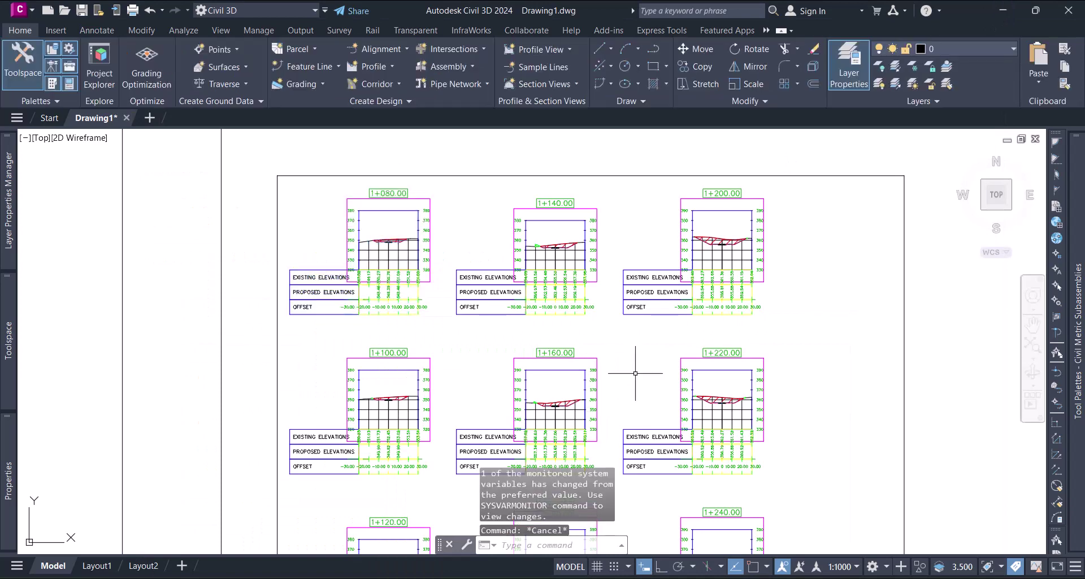
scroll(504, 363, "down", 5)
scroll(486, 376, "down", 8)
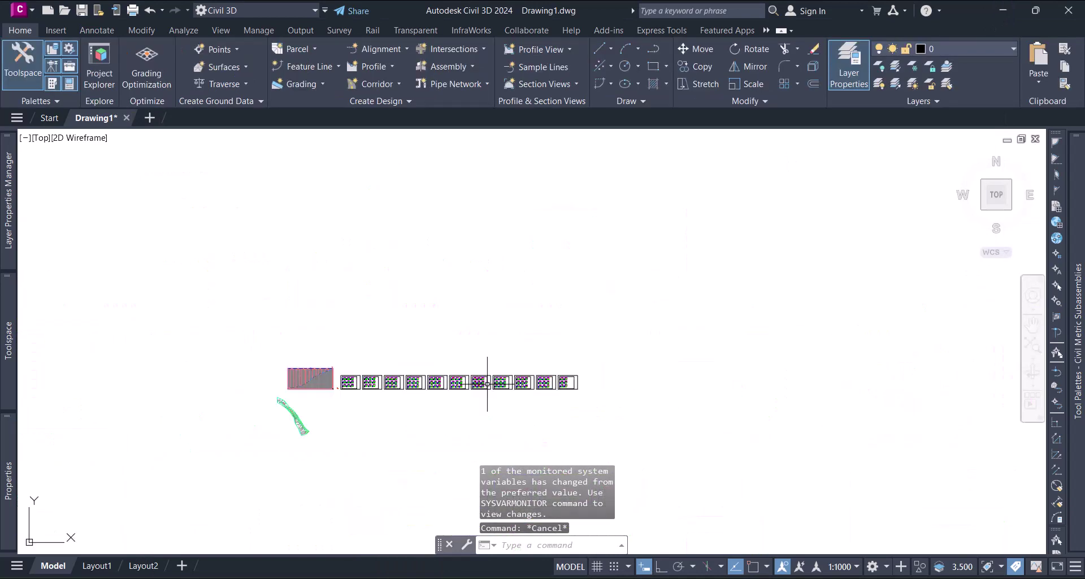
scroll(287, 390, "up", 10)
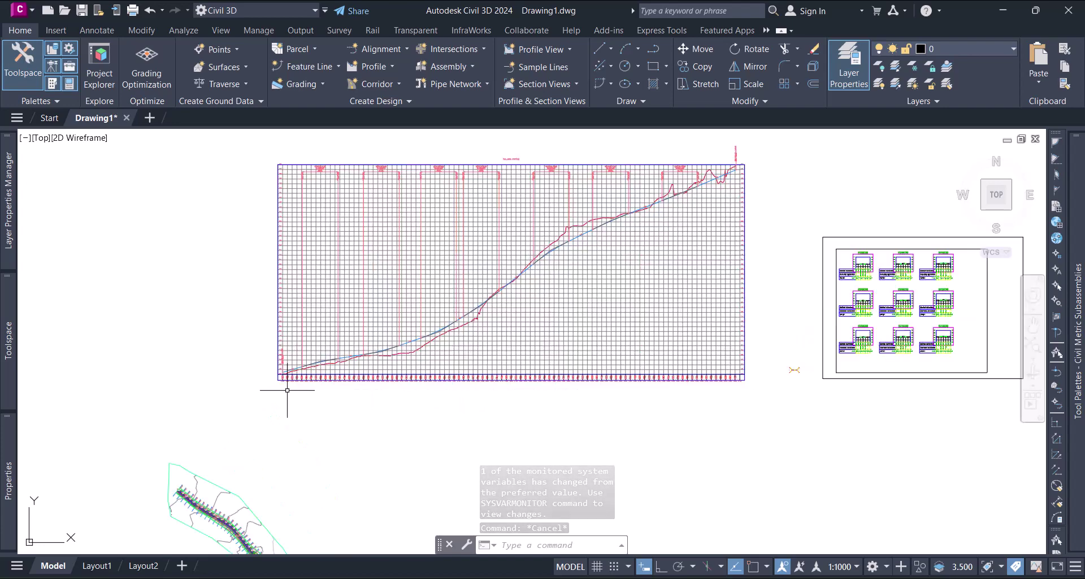
middle_click_drag(382, 394, 346, 364)
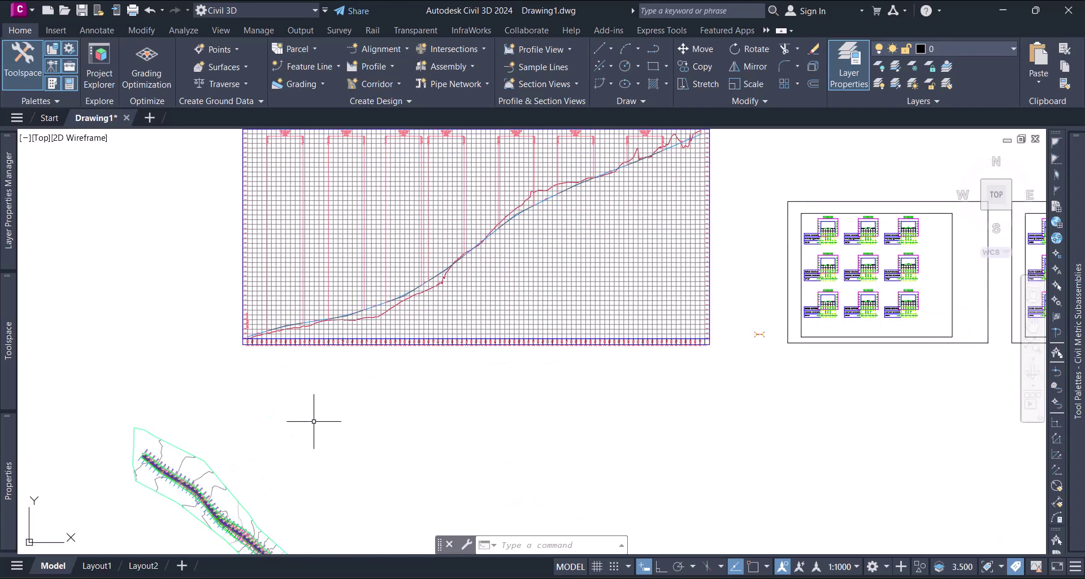
middle_click_drag(312, 424, 274, 373)
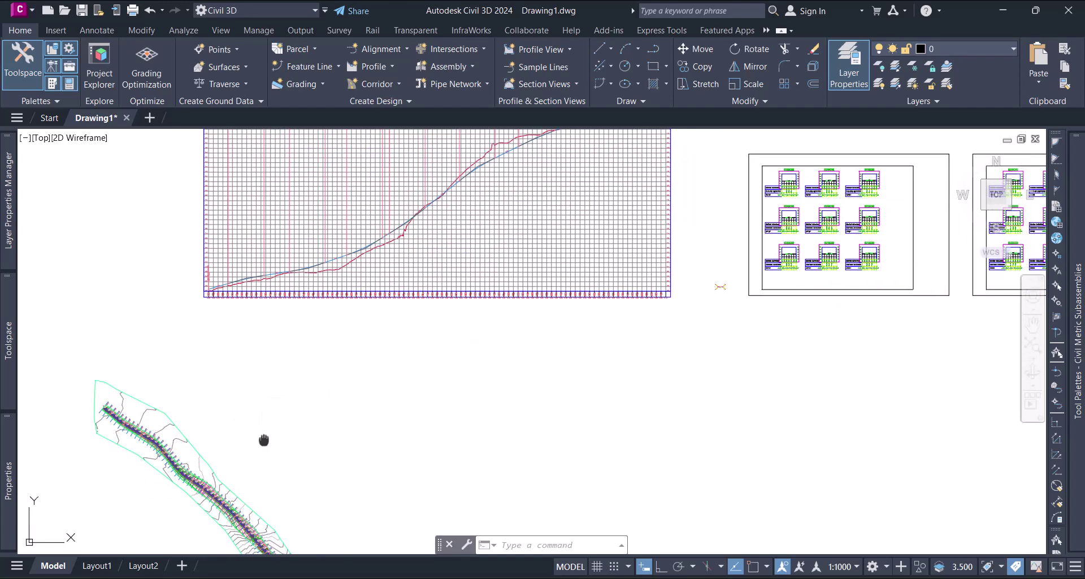
middle_click_drag(262, 435, 258, 375)
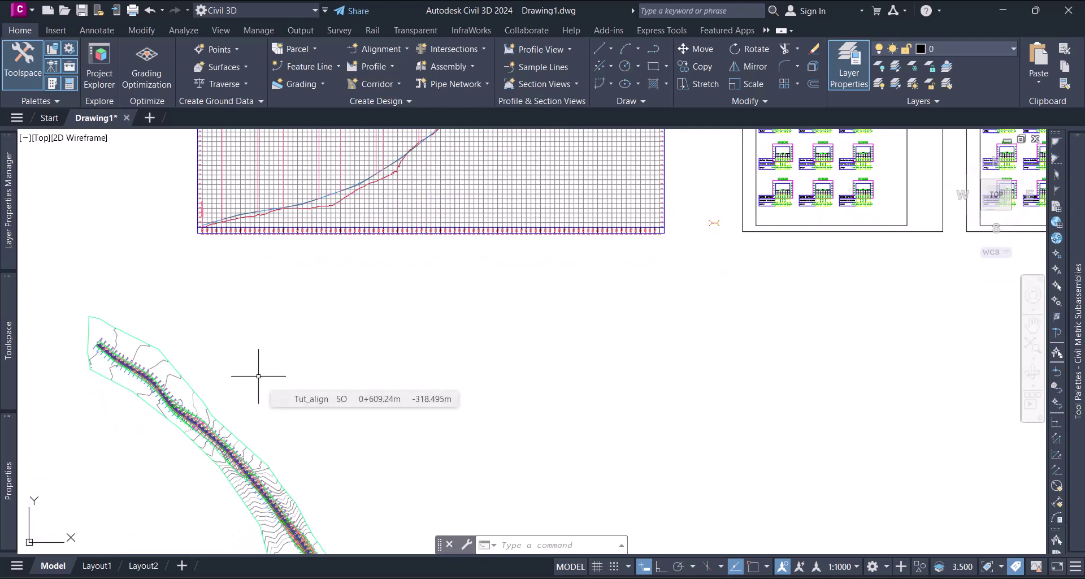
Step: Zoom and pan to frame the profile view alongside the cross-section view sheets
middle_click_drag(835, 290, 625, 443)
scroll(559, 356, "up", 2)
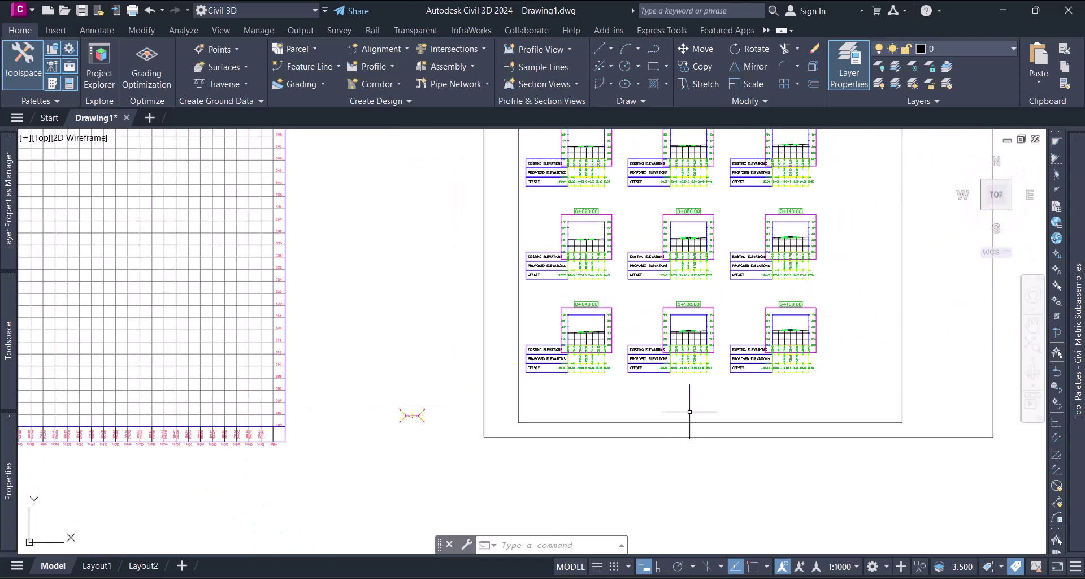
scroll(692, 412, "down", 6)
mouse_move(649, 371)
middle_mouse_down()
mouse_move(635, 308)
mouse_move(547, 348)
middle_mouse_up()
scroll(554, 346, "up", 2)
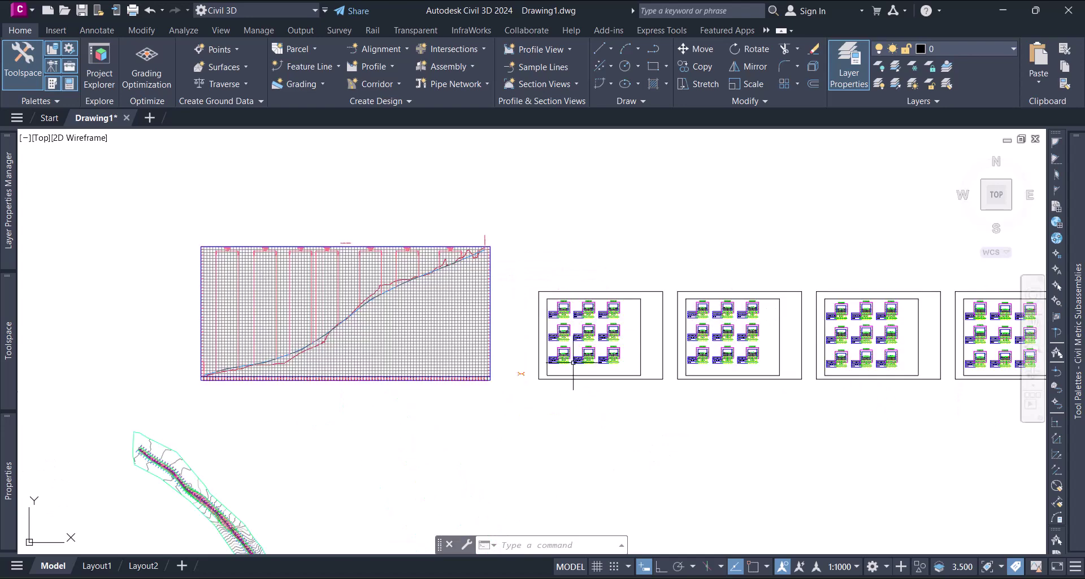
scroll(569, 364, "up", 9)
scroll(568, 364, "up", 2)
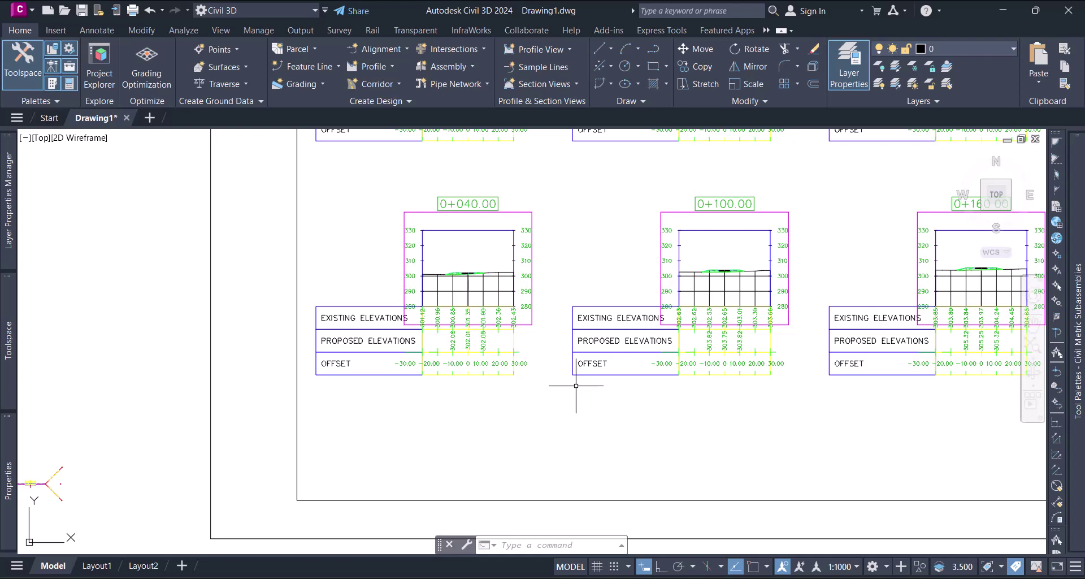
scroll(616, 341, "down", 6)
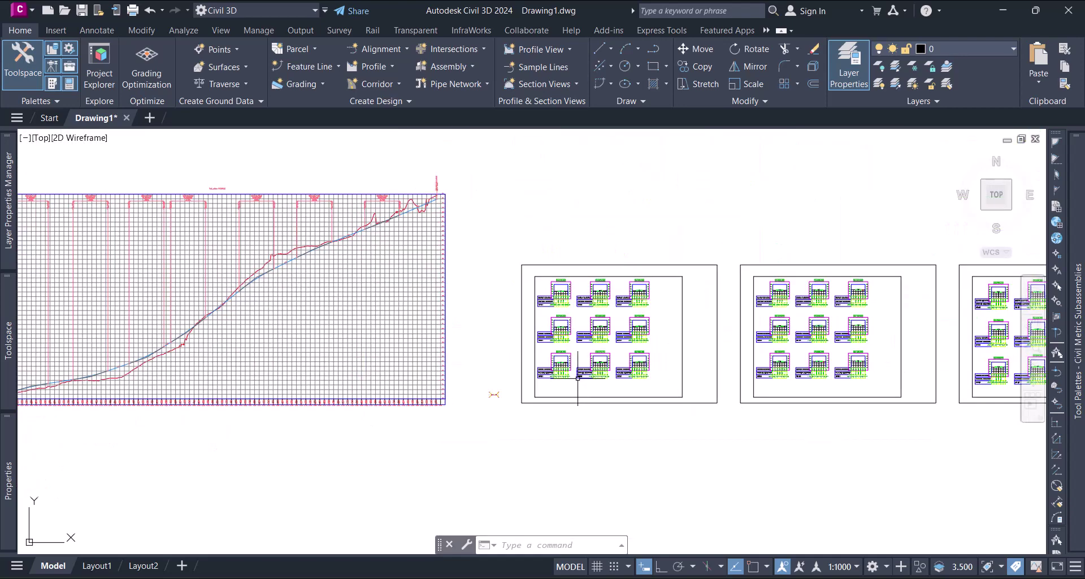
scroll(351, 434, "up", 4)
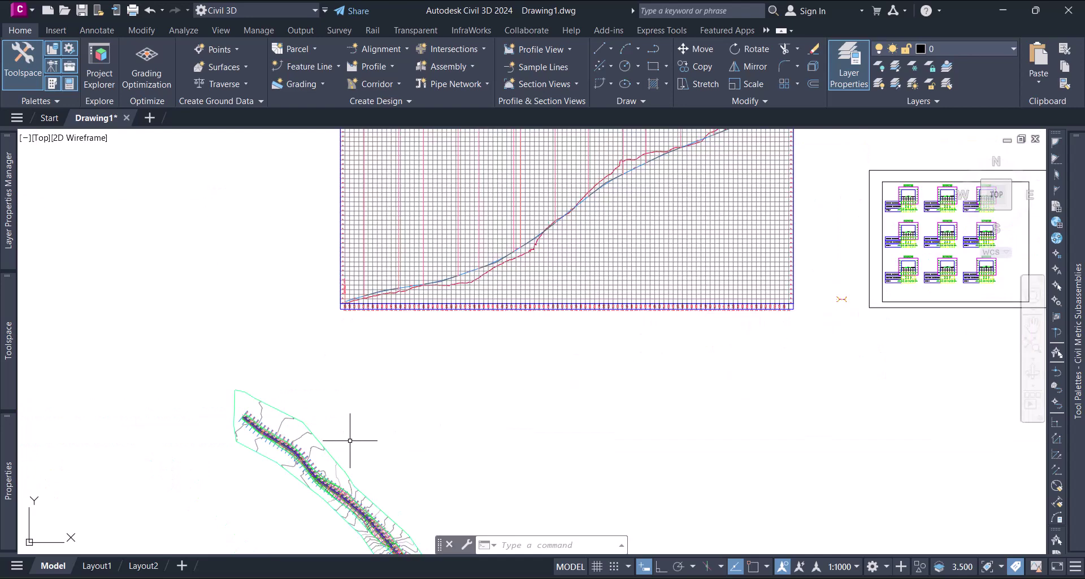
middle_click_drag(419, 395, 289, 417)
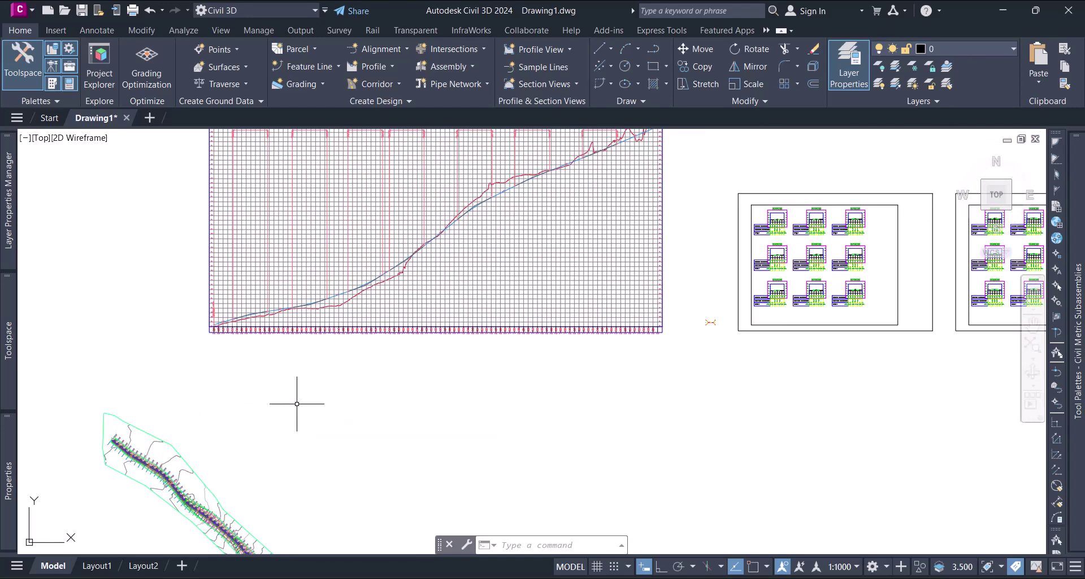